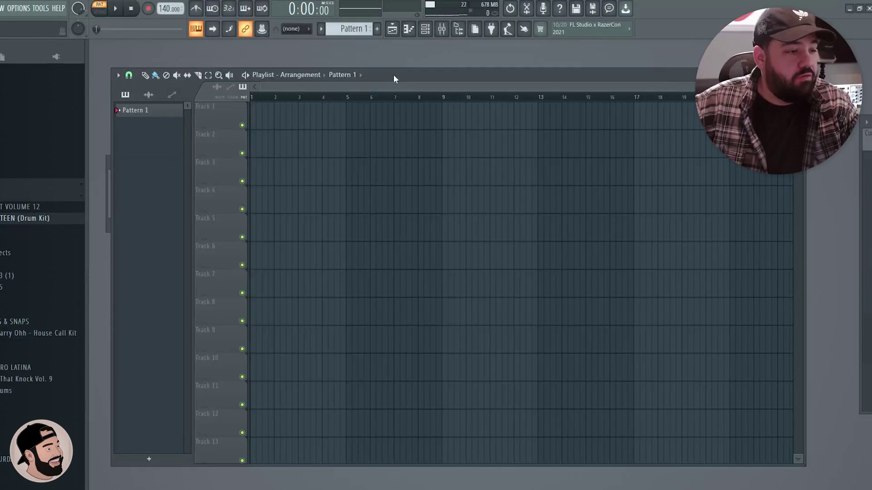
Step: Set the project tempo to 113 BPM and shift the Playlist window aside to uncover the channel rack
left_click_drag(393, 74, 395, 82)
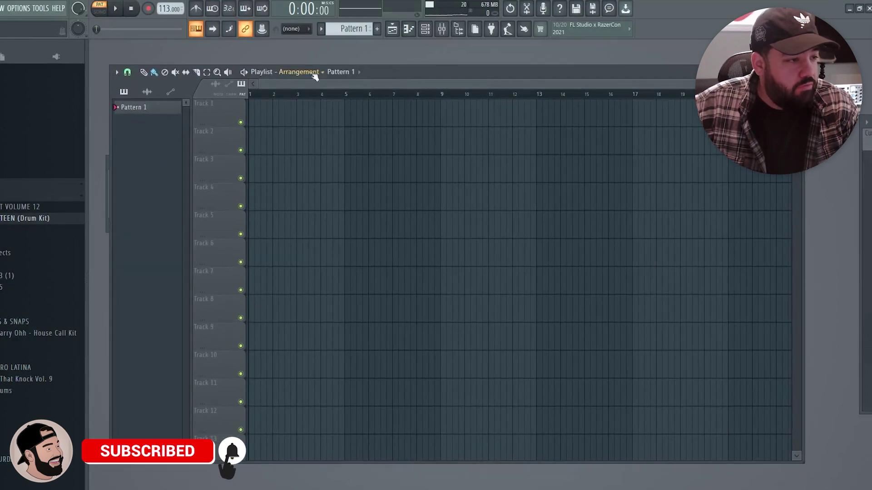
left_click_drag(416, 73, 427, 73)
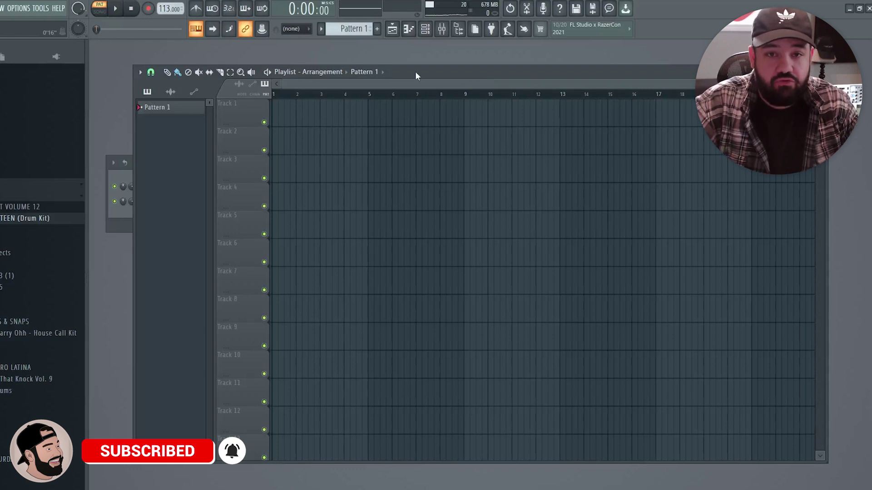
left_click_drag(430, 70, 451, 68)
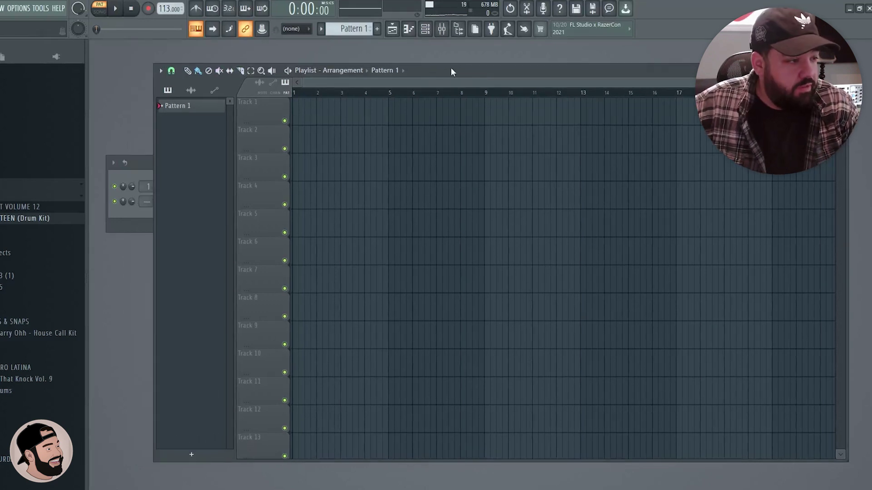
Step: Bring up the channel rack and set the typing keyboard's layout to Minor Natural Chordmap
key("F6")
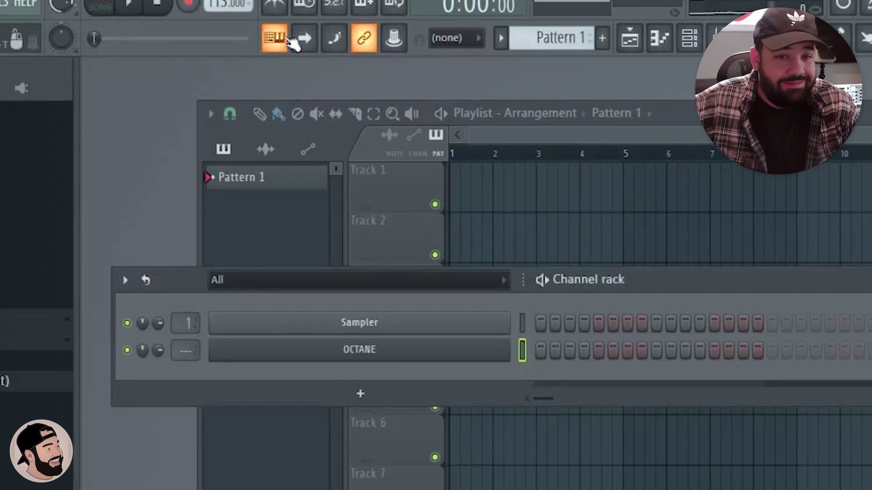
right_click(280, 39)
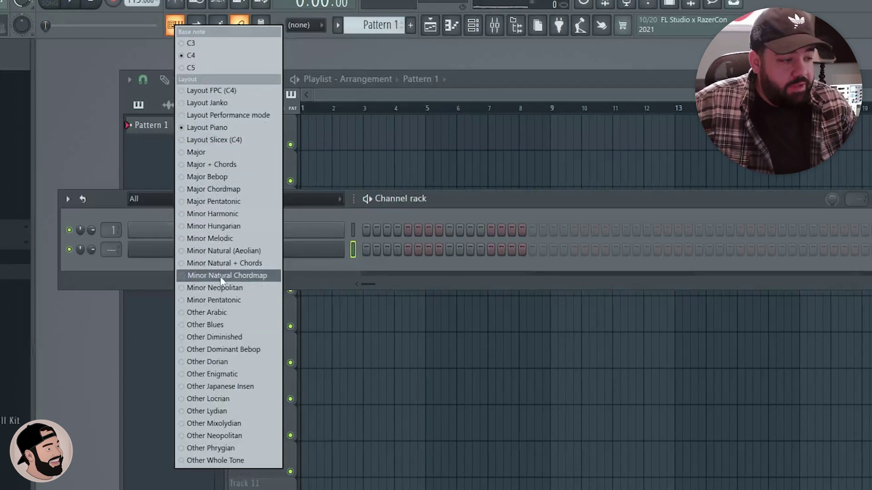
left_click(245, 278)
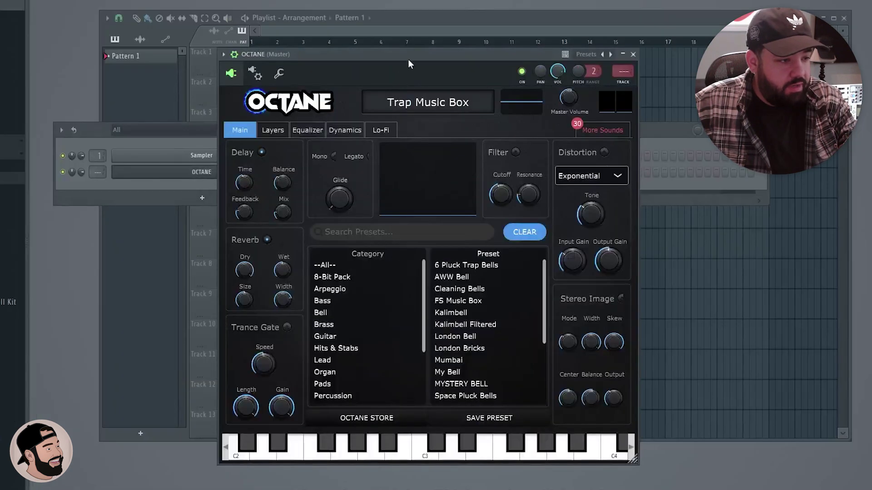
Step: Load the My Bell preset from the Bell category in the OCTANE instrument
left_click_drag(405, 58, 341, 48)
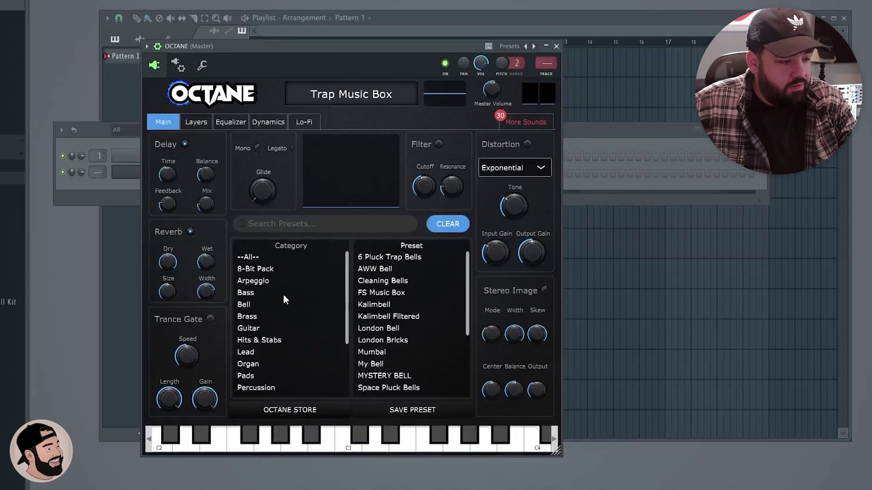
left_click(252, 293)
left_click(330, 304)
left_click(370, 364)
left_click_drag(390, 43, 375, 40)
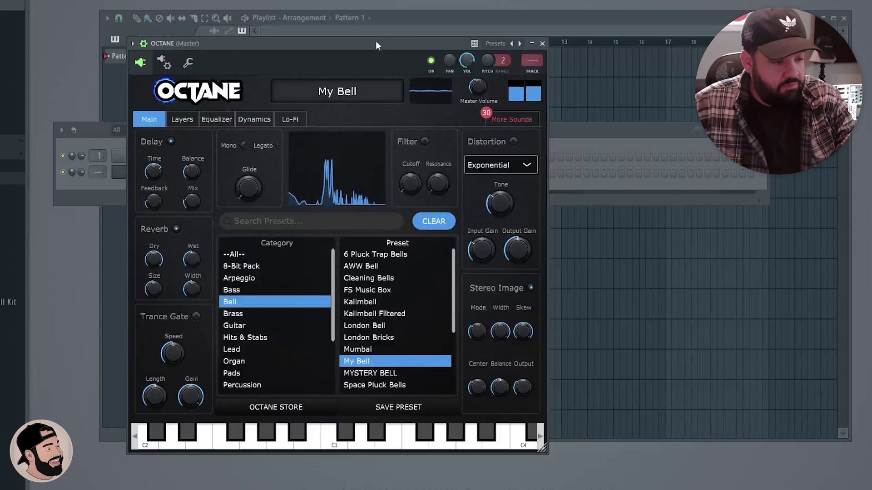
Step: Reopen the OCTANE instrument, adjust its Delay Feedback and choose the London Bell preset
left_click(542, 44)
left_click(289, 171)
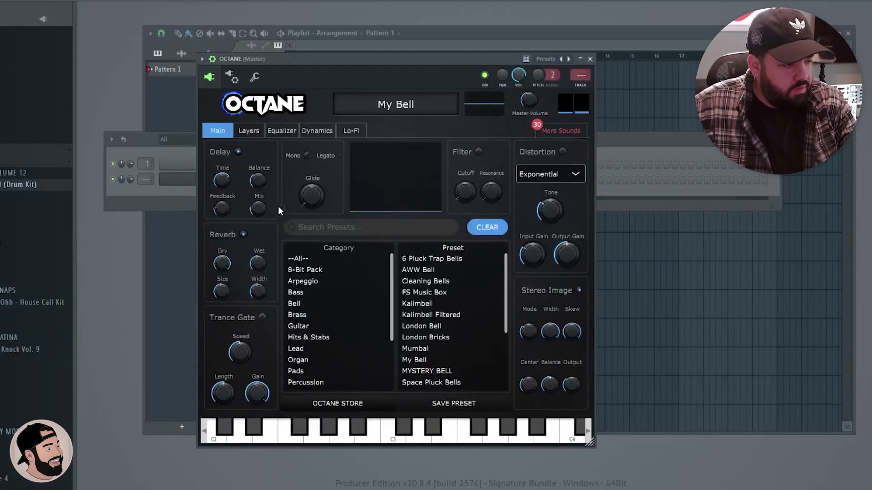
mouse_move(228, 208)
left_mouse_down()
mouse_move(221, 222)
mouse_move(220, 214)
left_mouse_up()
left_click(422, 326)
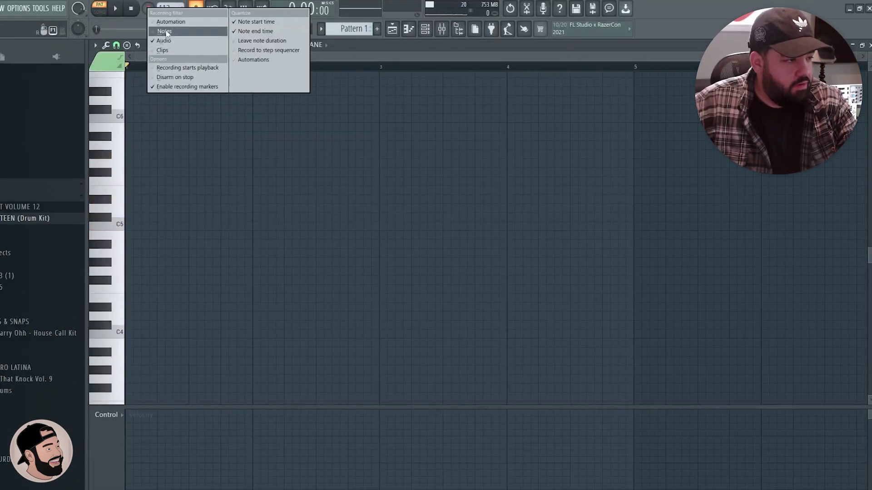
Step: Move the lowest note of the bar 8 chord up to G4 and play back the end of the progression
left_click(470, 46)
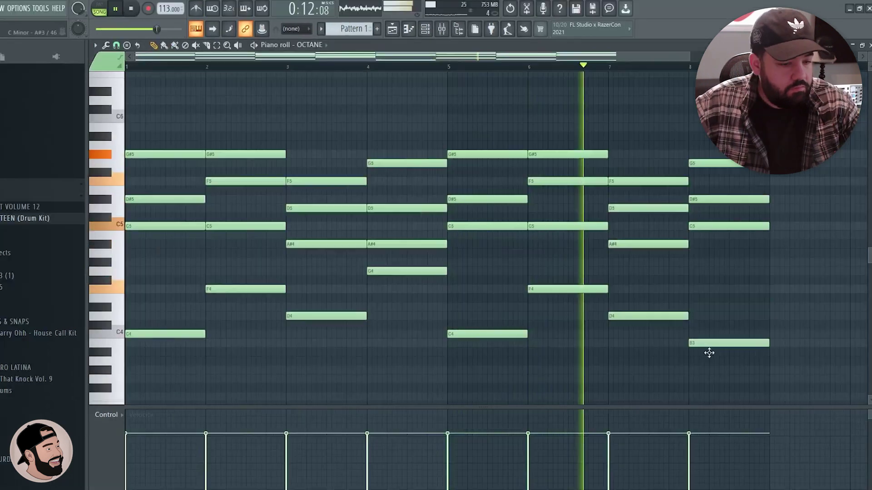
left_click_drag(709, 353, 704, 274)
left_click(599, 67)
scroll(755, 325, "down", 4)
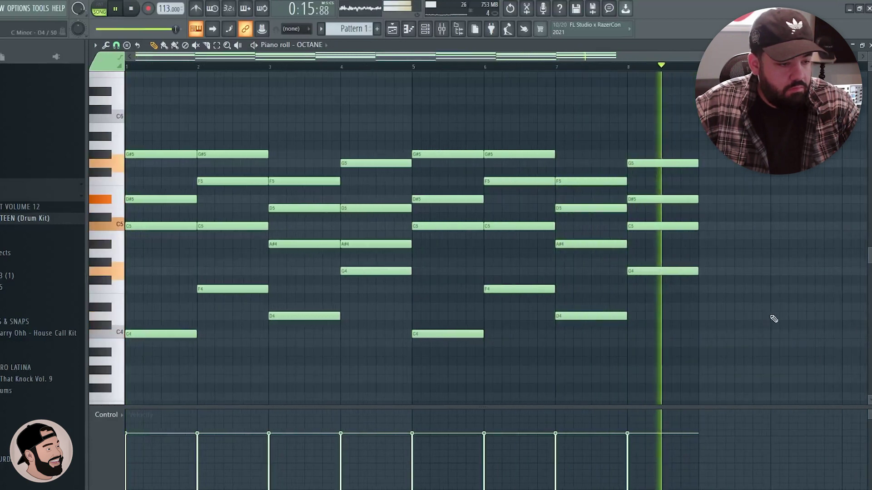
key("space")
Step: Add a melody line above the chords across the eight bars and deselect its notes
scroll(334, 239, "up", 3)
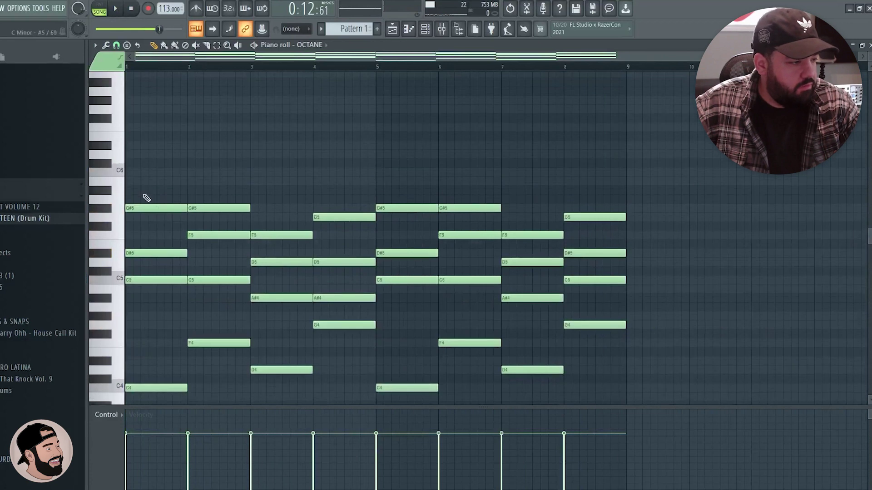
left_click(121, 193)
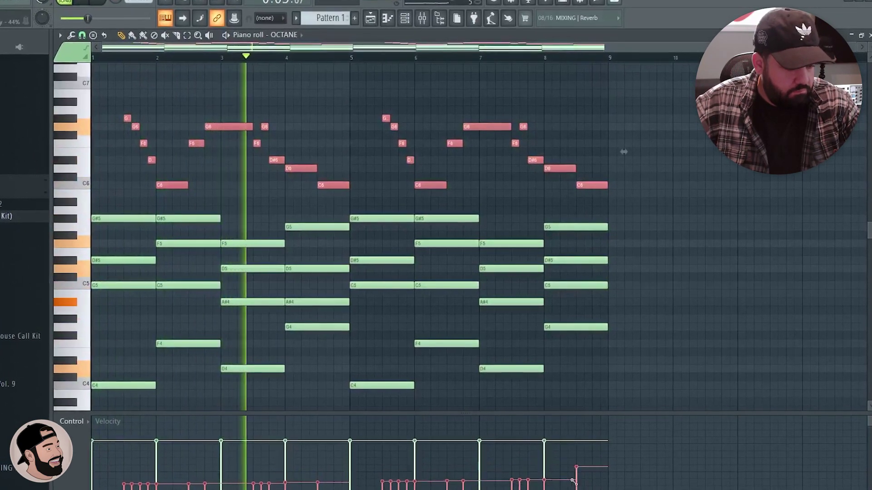
key("ctrl+d")
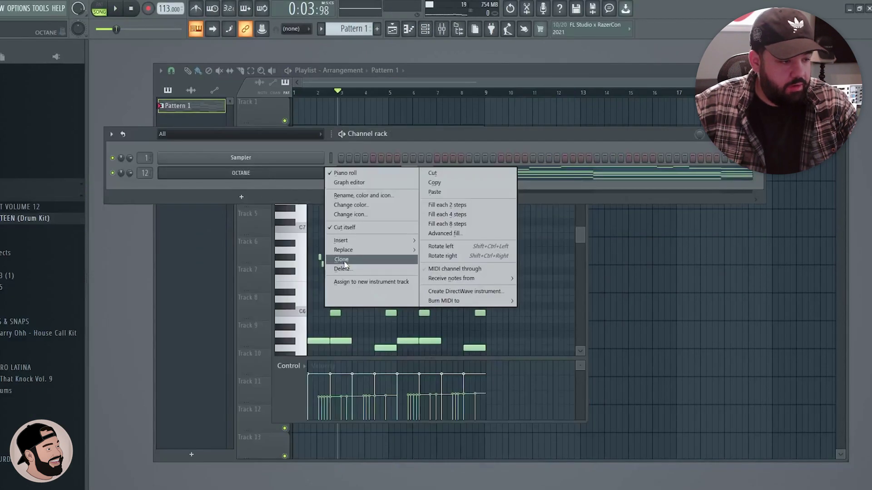
Step: Clone the OCTANE channel, paste its notes into the clone and open the clone's piano roll
left_click(342, 260)
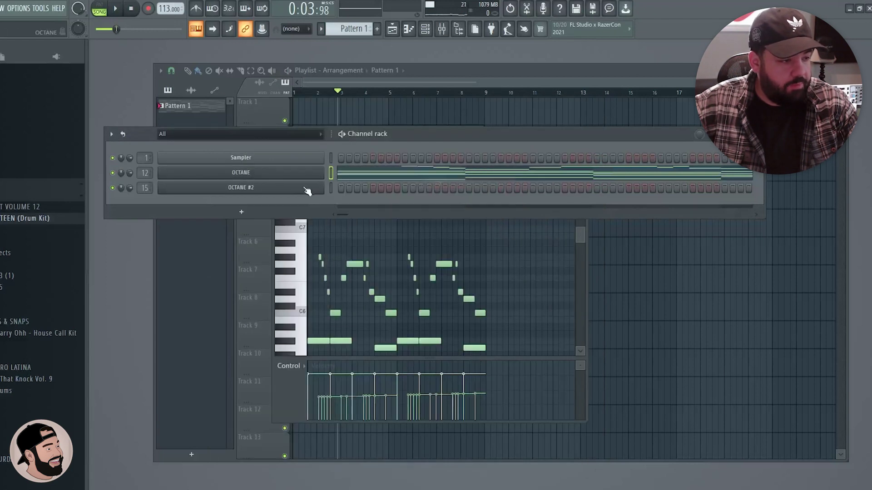
right_click(324, 187)
left_click(447, 208)
left_click(422, 189)
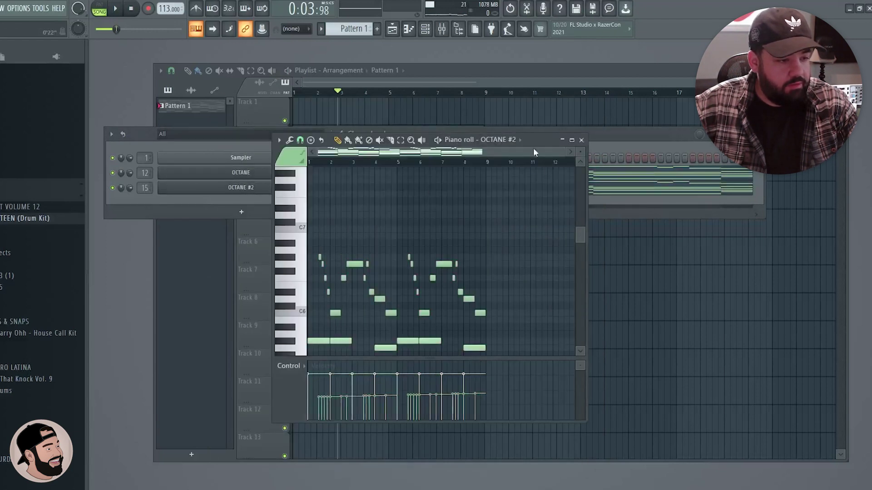
Step: Maximize the cloned channel's piano roll and delete all the chord notes below the melody
left_click(572, 140)
left_click_drag(635, 369, 117, 207, "ctrl")
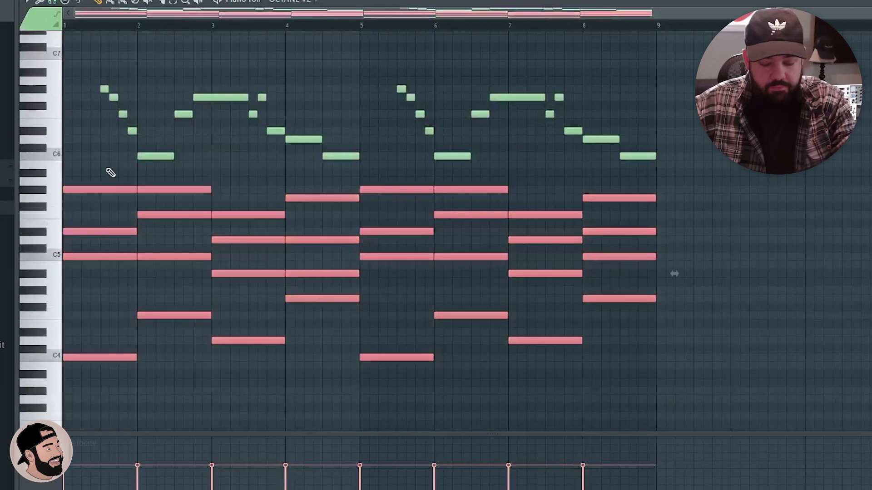
key("Delete")
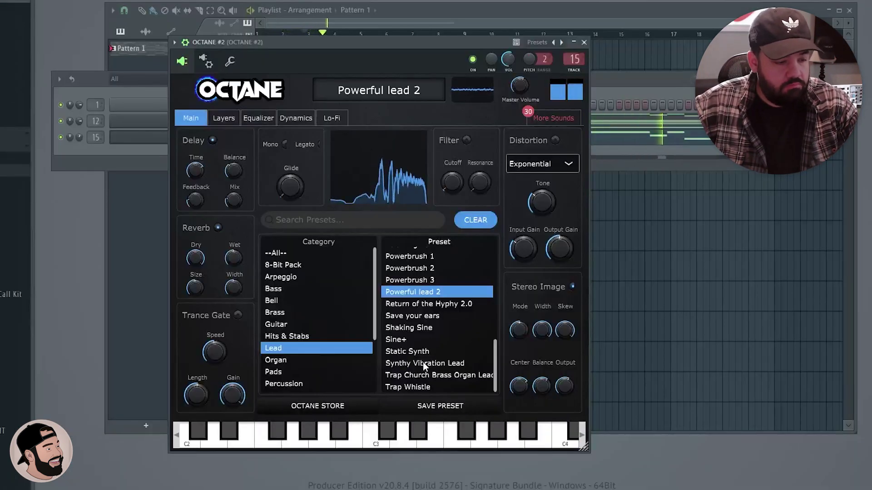
Step: Load the Trap Whistle preset from the Lead category in the cloned OCTANE and adjust its Glide, Reverb Wet and Reverb Size
left_click(421, 375)
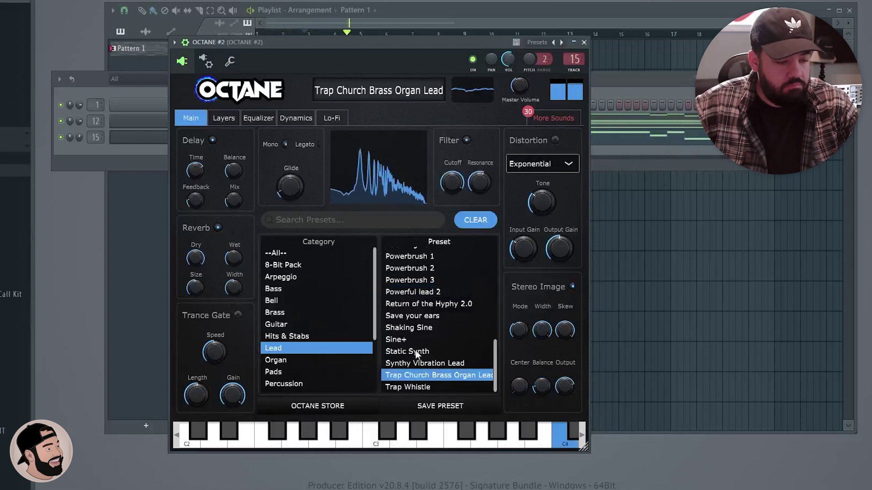
key("Down")
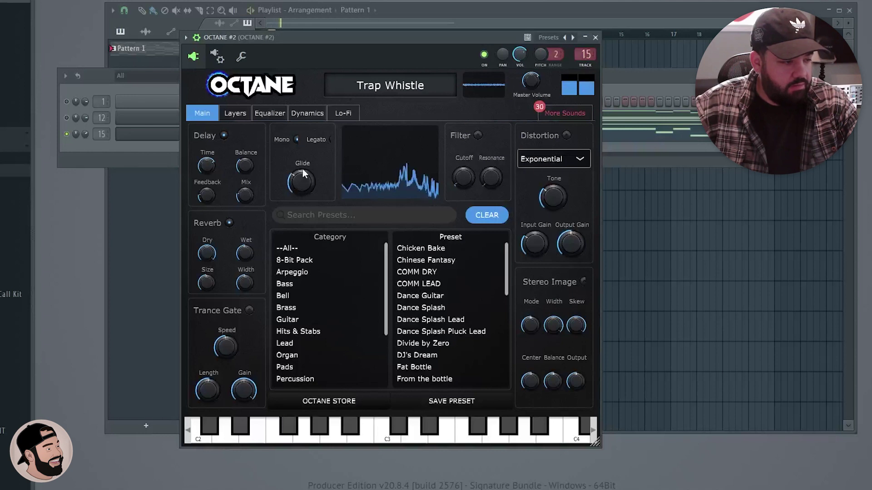
left_click_drag(303, 182, 307, 180)
left_click_drag(247, 250, 248, 242)
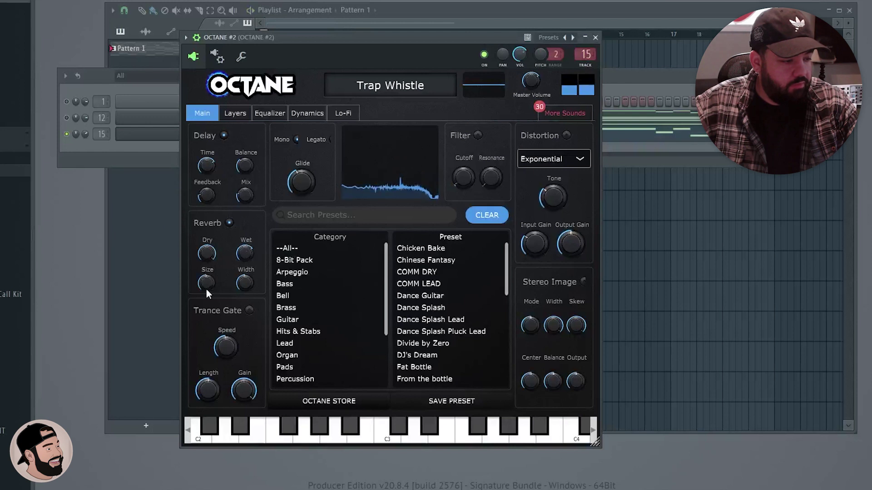
left_click_drag(205, 284, 214, 271)
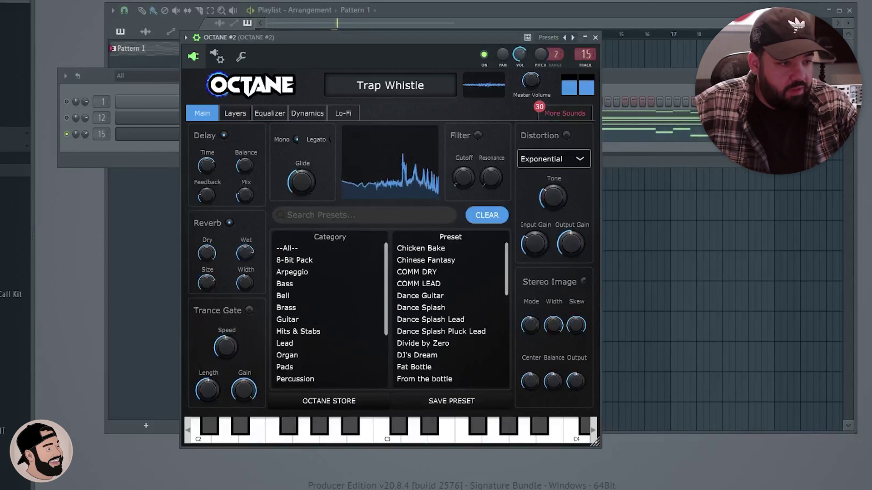
left_click(595, 37)
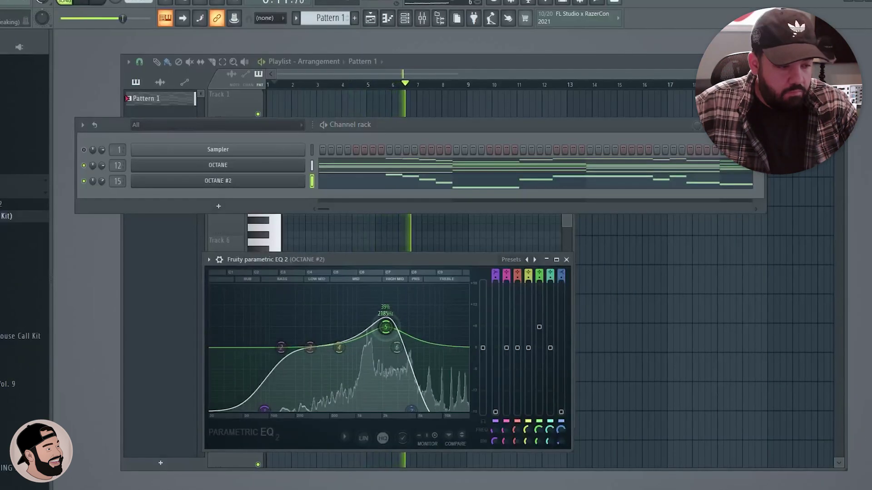
Step: Shape the whistle's Fruity Parametric EQ 2 by raising the low-cut frequency, lowering bands 2 and 3, and nudging the high cut upward
left_click_drag(284, 350, 285, 353)
left_click_drag(270, 407, 308, 408)
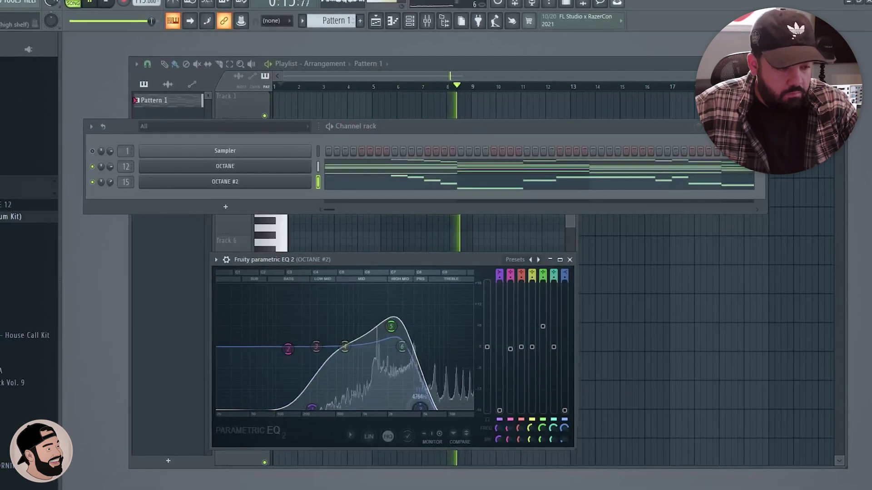
left_click_drag(316, 346, 288, 352)
left_click_drag(403, 346, 405, 347)
left_click_drag(430, 403, 433, 403)
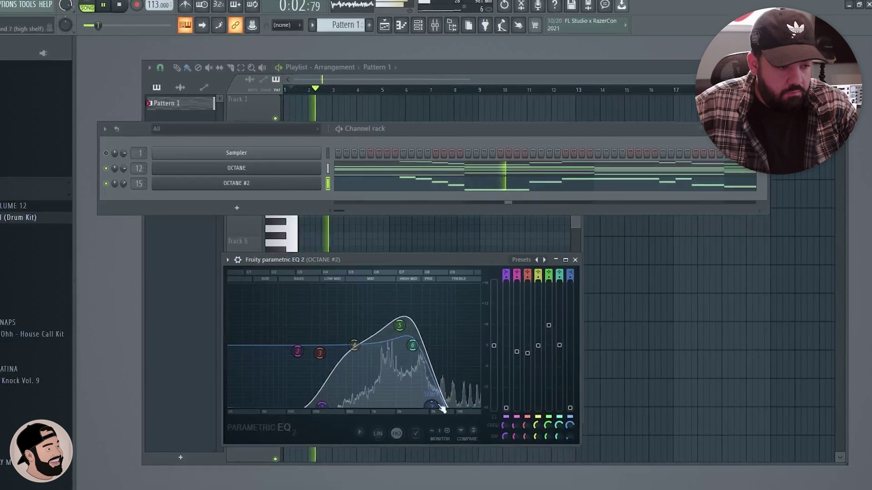
left_click(575, 260)
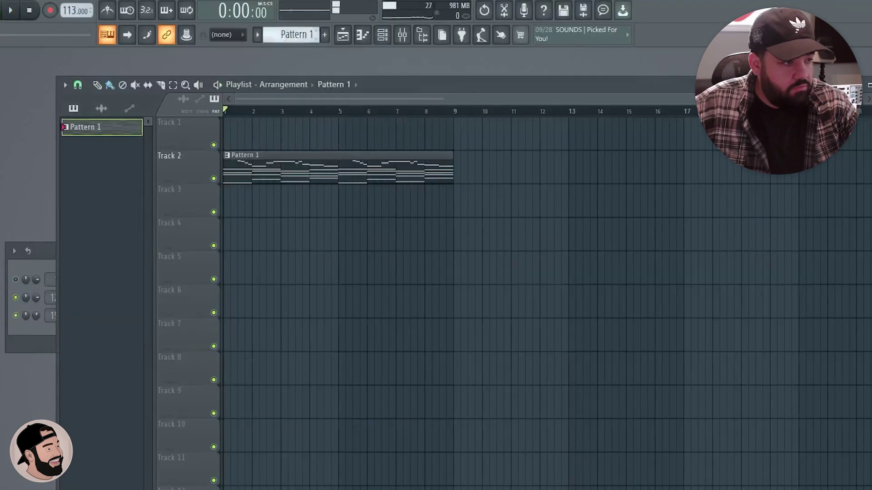
Step: Split Pattern 1 by channel and place the whistle melody's pattern on Track 3 of the playlist
right_click(285, 40)
left_click(369, 218)
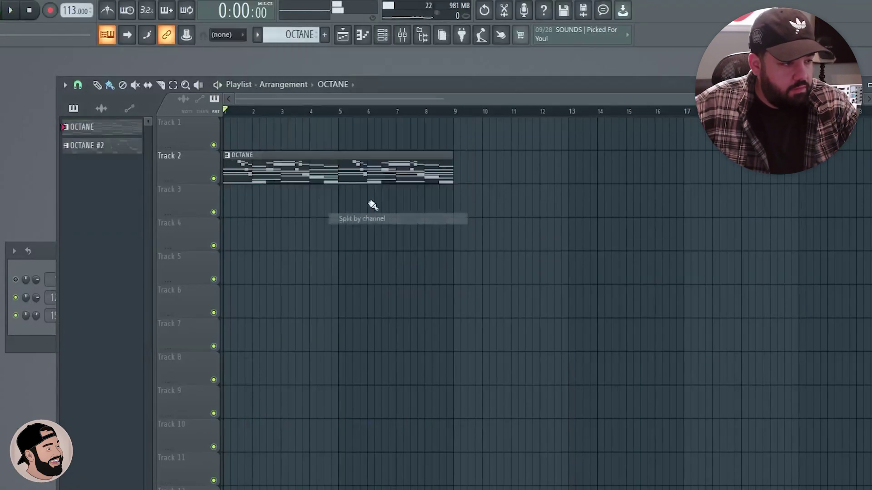
scroll(198, 176, "down", 1)
scroll(199, 179, "up", 1)
Step: Consolidate Track 3 from the song start by rendering the whistle melody to a WAV clip
right_click(199, 184)
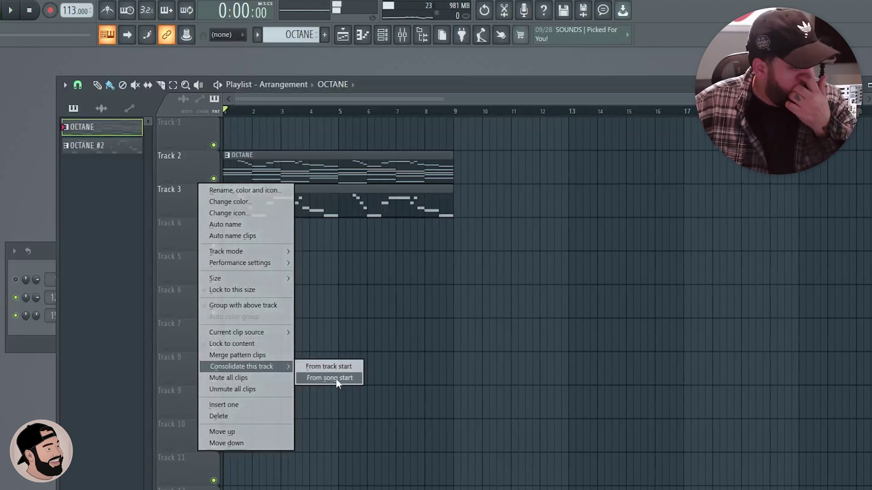
left_click(320, 379)
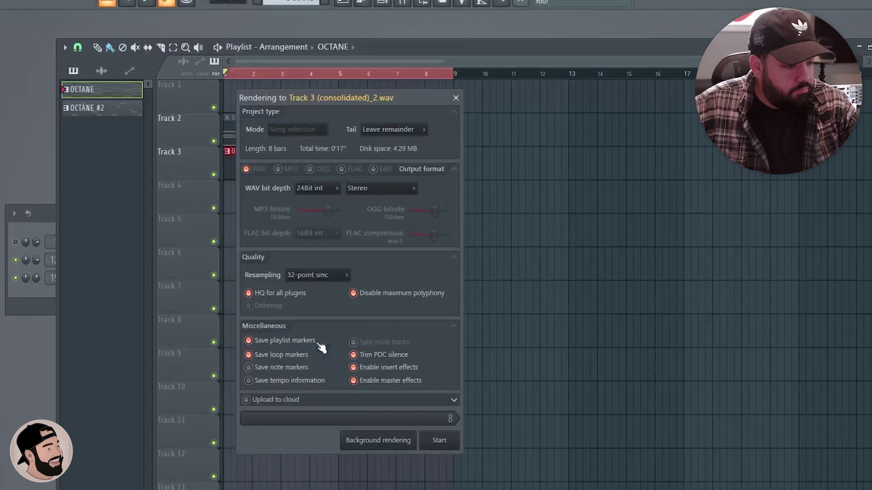
left_click(439, 419)
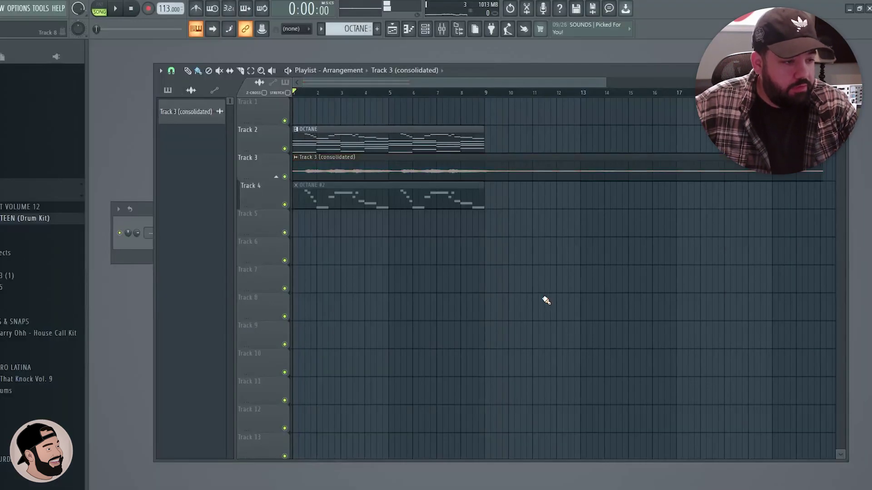
Step: Open the channel rack and mixer, show all channels in the rack, and rearrange both windows
key("F6")
key("F9")
left_click(214, 209)
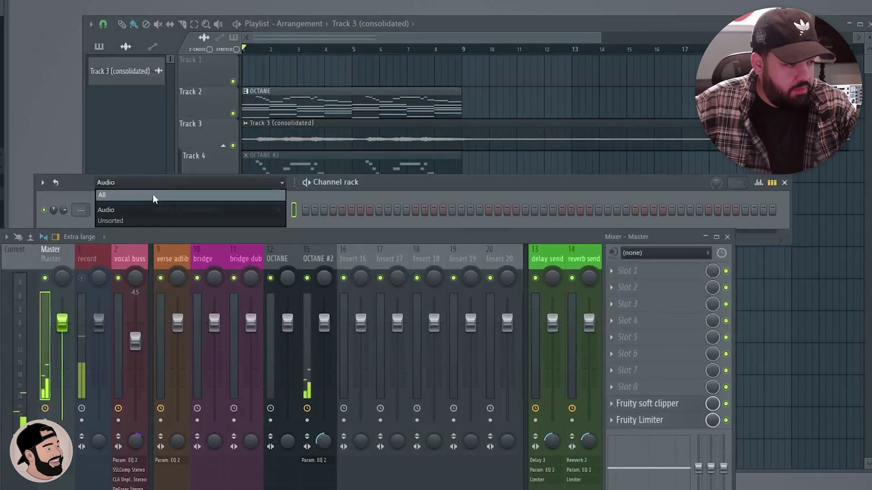
left_click(214, 220)
left_click_drag(416, 208, 410, 125)
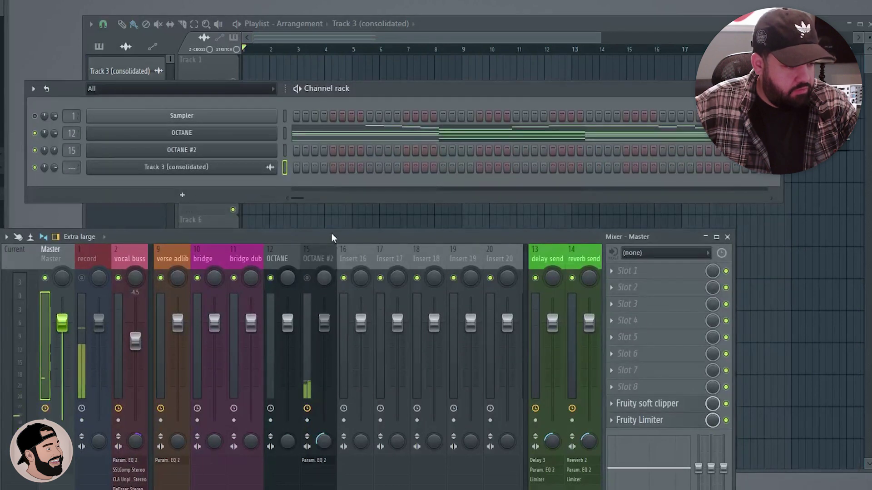
left_click_drag(331, 233, 401, 243)
left_click(413, 226)
Step: Set the end of the consolidated audio clip on Track 3 to bar 9
scroll(475, 222, "down", 1)
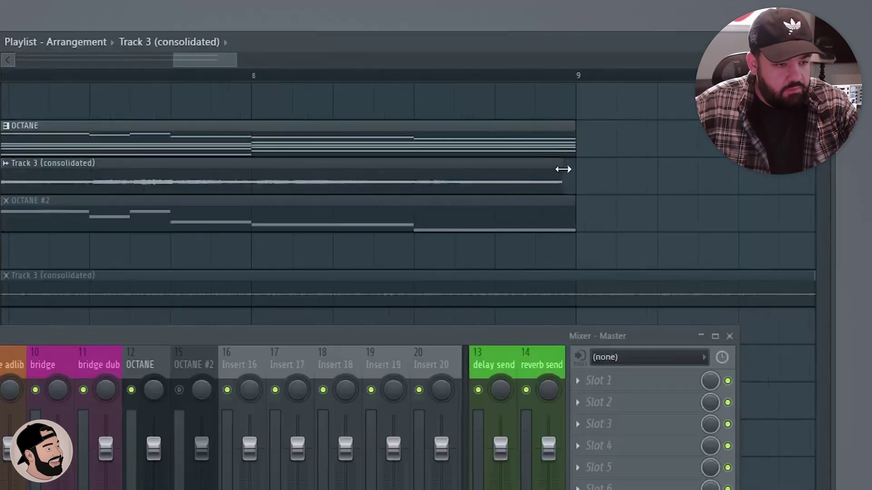
left_click_drag(563, 169, 576, 173)
scroll(544, 211, "up", 2)
scroll(623, 207, "down", 1)
scroll(625, 206, "down", 4)
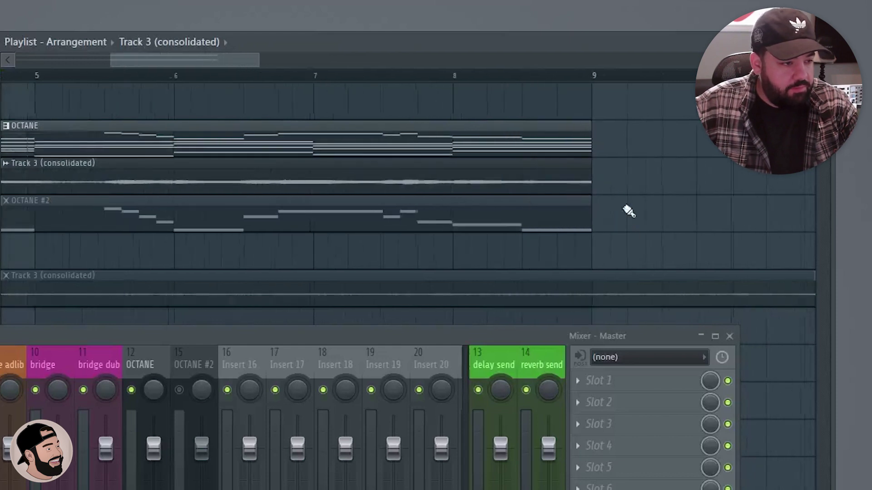
Step: Open the consolidated Track 3 clip's channel settings and route it to mixer track 16
double_click(127, 175)
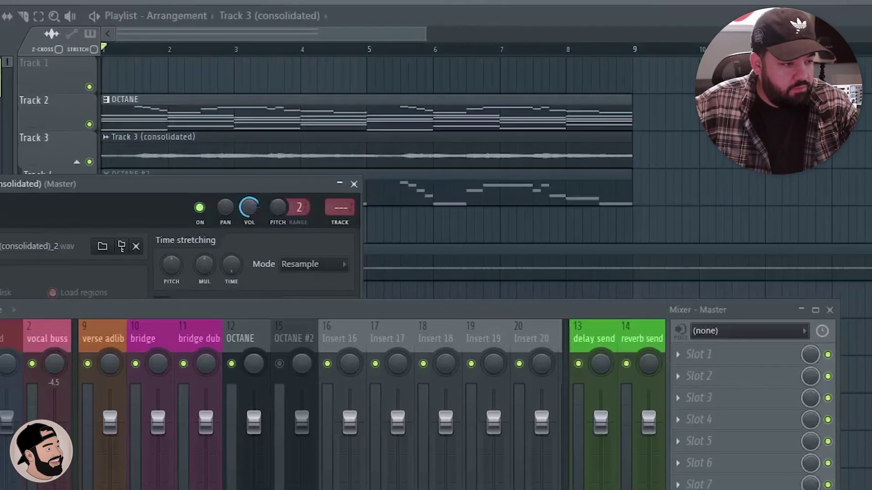
left_click_drag(276, 224, 276, 213)
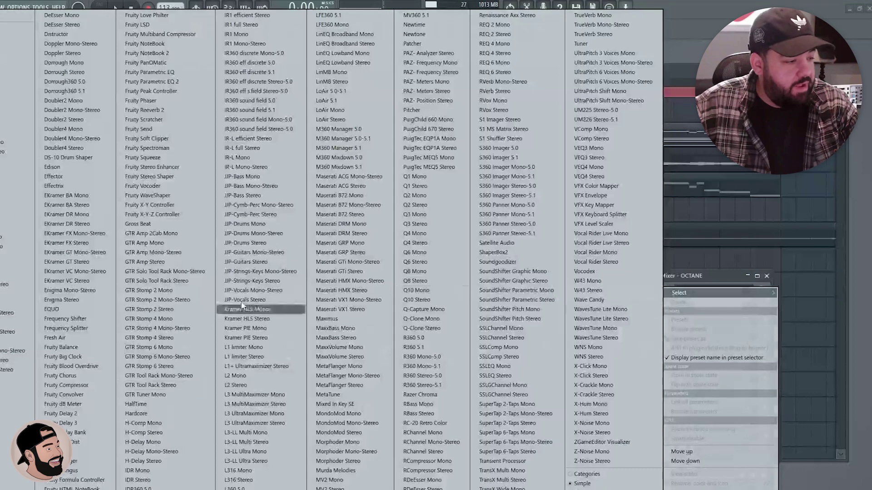
Step: Add Fruity Parametric EQ 2 to the OCTANE mixer track, lower bands 6 and 7, and pull band 1 down to cut the lows
left_click(150, 82)
key("space")
left_click_drag(375, 201, 364, 220)
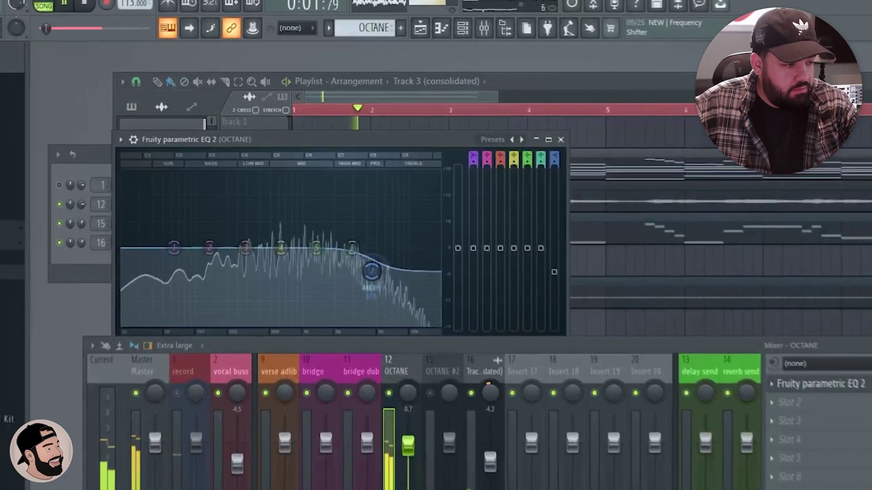
left_click_drag(371, 271, 353, 257)
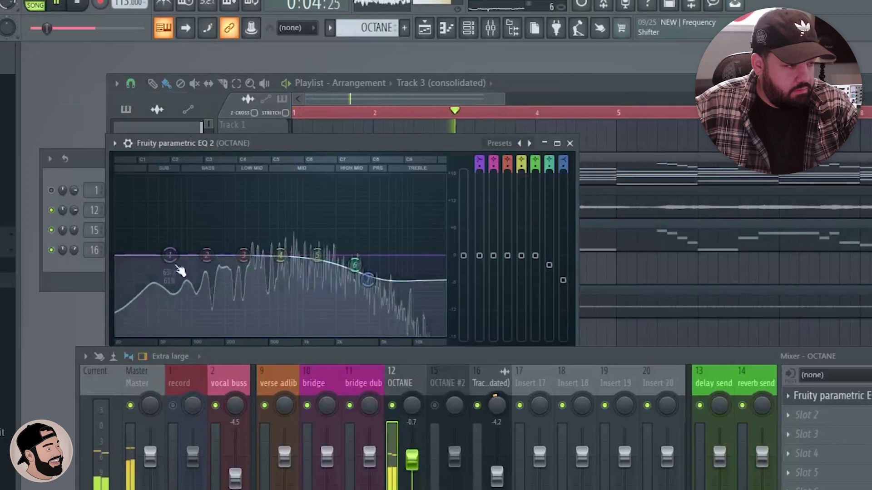
left_click_drag(170, 255, 163, 333)
Step: Set the consolidated clip's mixer level to -4.5 and change its declicking mode while the song plays
left_click_drag(496, 476, 496, 478)
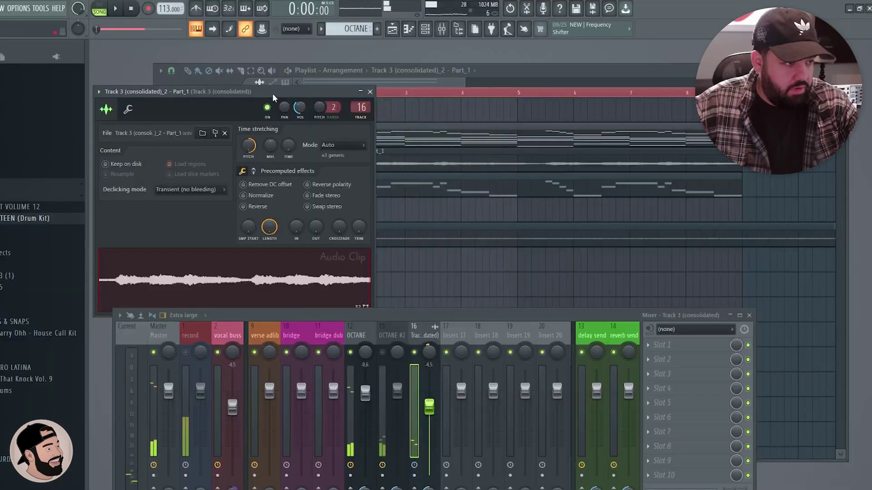
left_click_drag(255, 91, 363, 171)
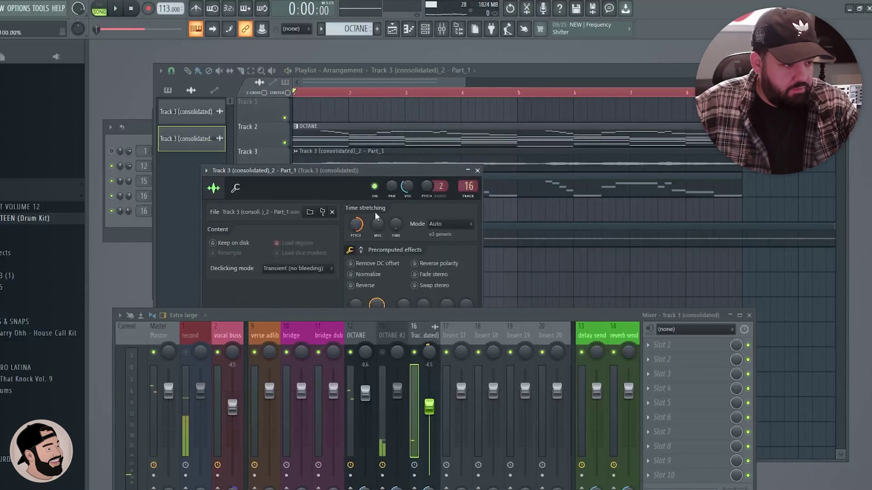
key("space")
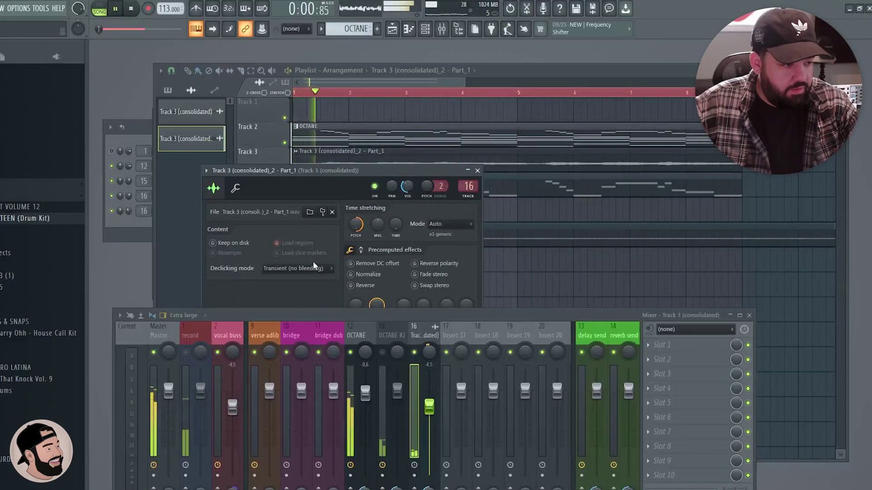
left_click(298, 268)
left_click(318, 308)
key("Escape")
scroll(413, 266, "down", 1)
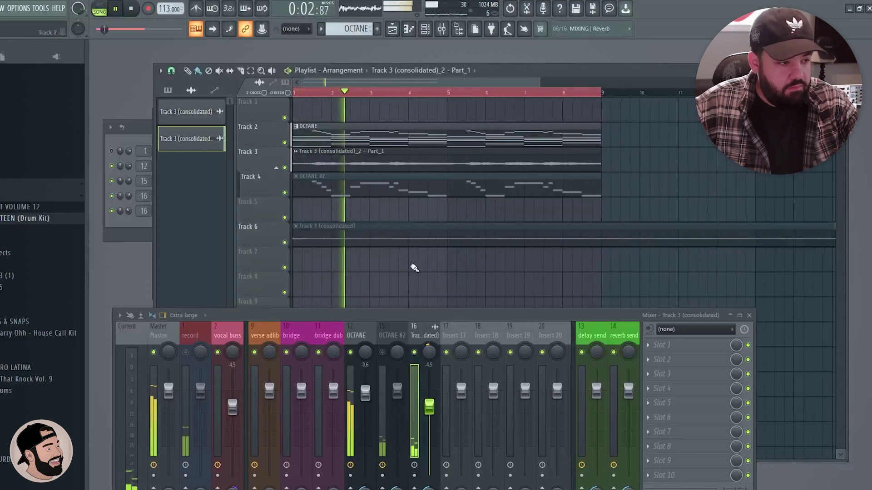
Step: Save the project and move the consolidated clip's mixer track to position 14 beside OCTANE
key("ctrl+s")
left_click(727, 344)
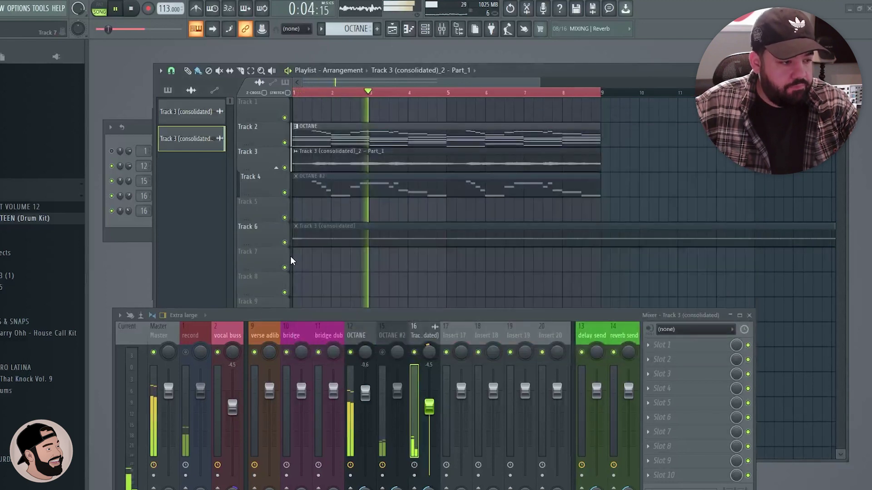
scroll(294, 255, "up", 2)
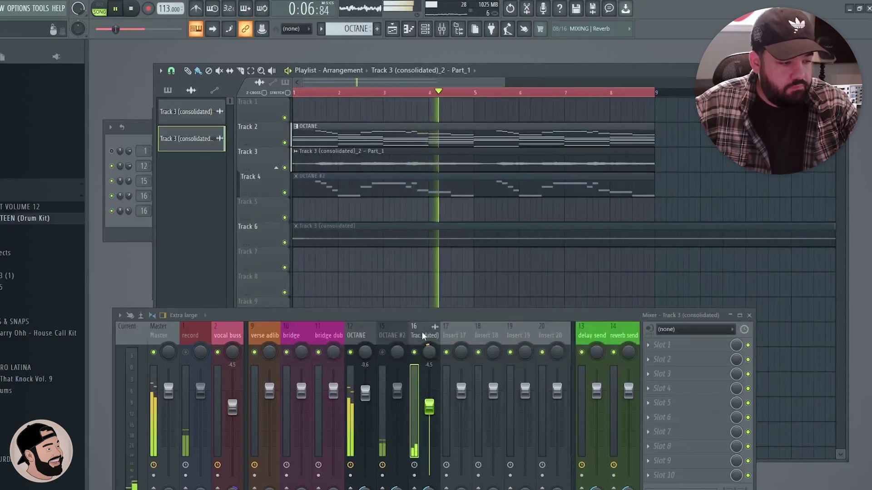
scroll(384, 331, "up", 2)
scroll(340, 261, "up", 1)
key("space")
Step: Show the channel rack and add a Patcher channel loaded with the YottaSaw preset
key("F6")
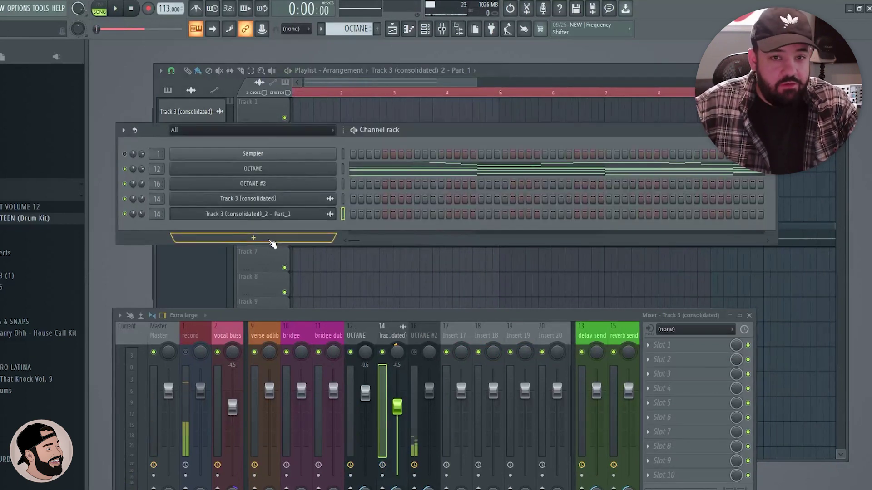
left_click(264, 240)
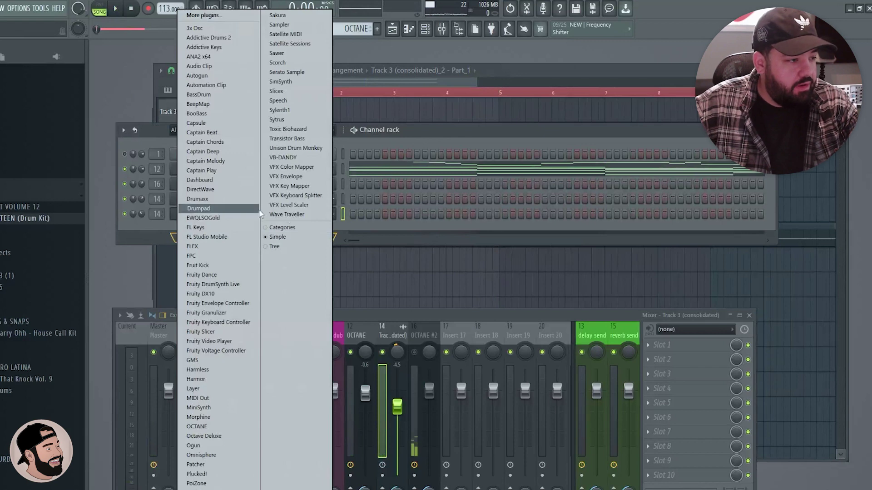
left_click(195, 465)
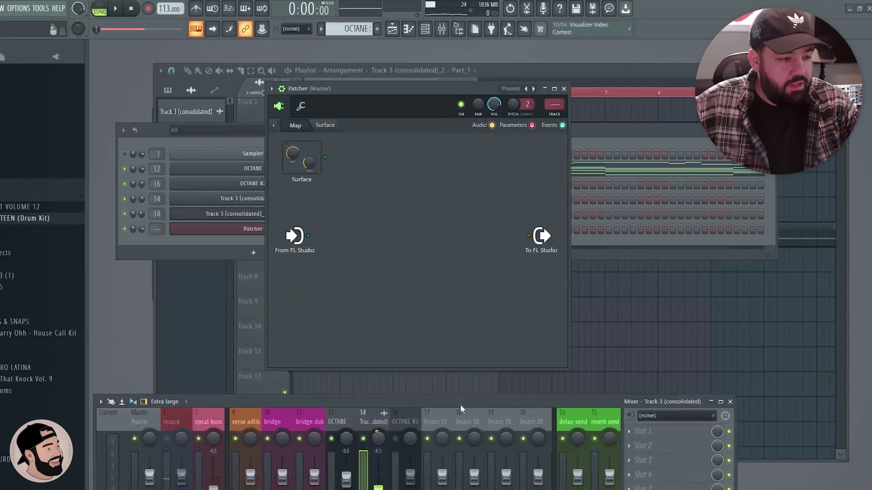
left_click(511, 89)
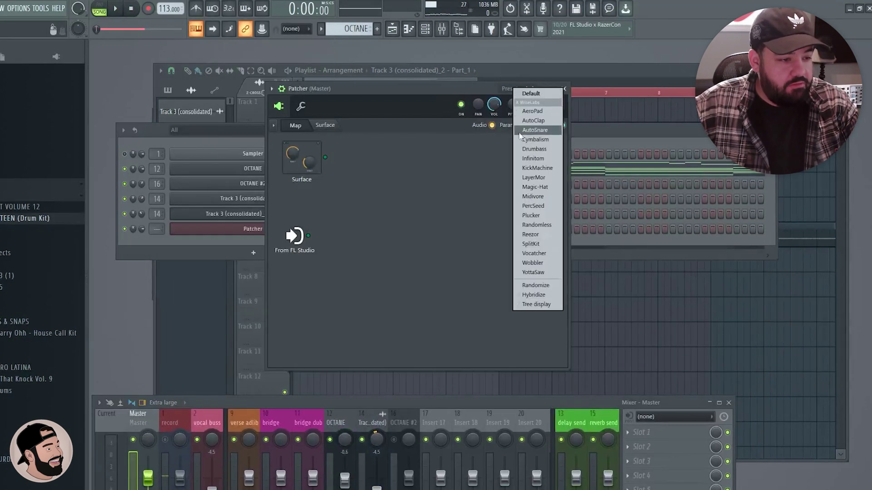
left_click(533, 272)
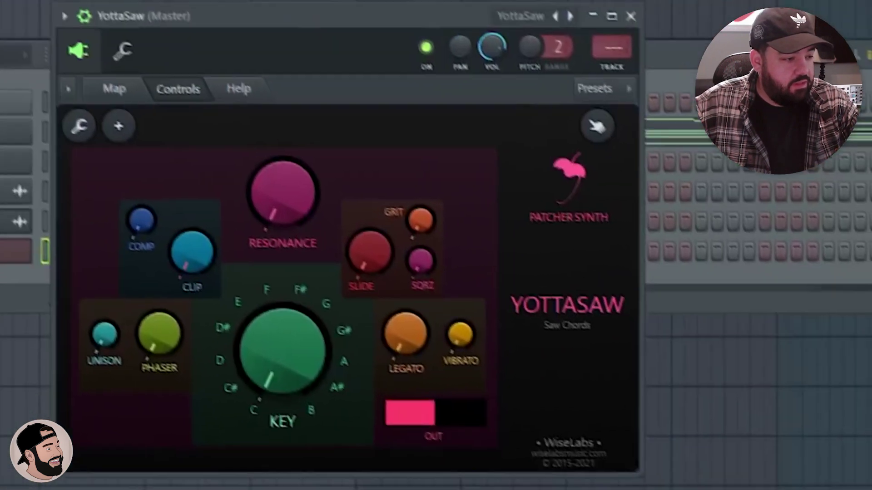
Step: Set YottaSaw's key to E, then reposition and enlarge its window
left_click_drag(283, 350, 283, 318)
left_click_drag(416, 333, 415, 321)
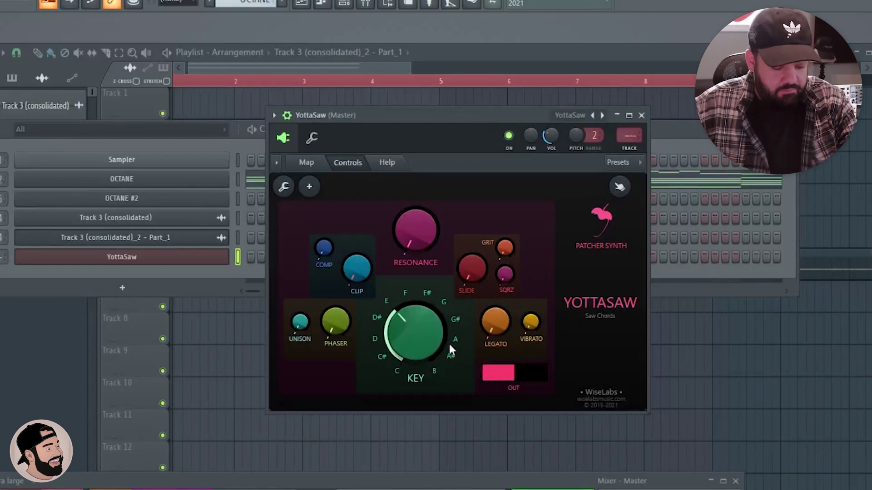
left_click_drag(451, 346, 445, 338)
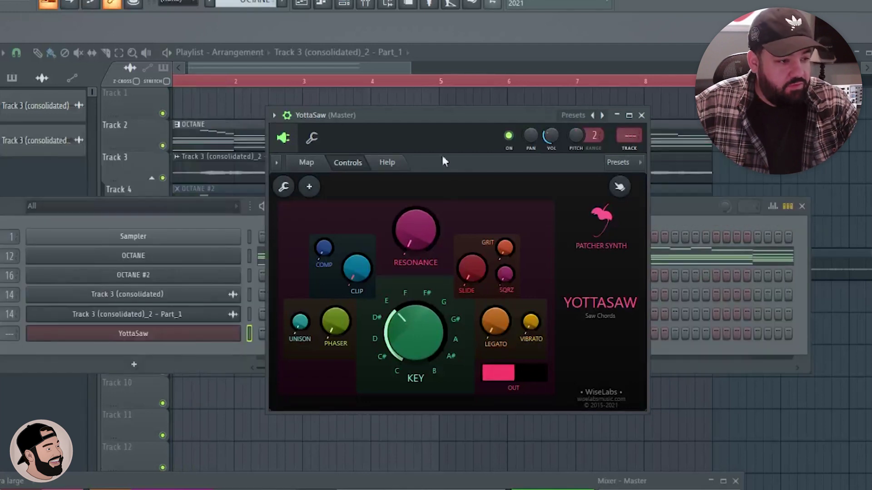
left_click_drag(441, 115, 370, 117)
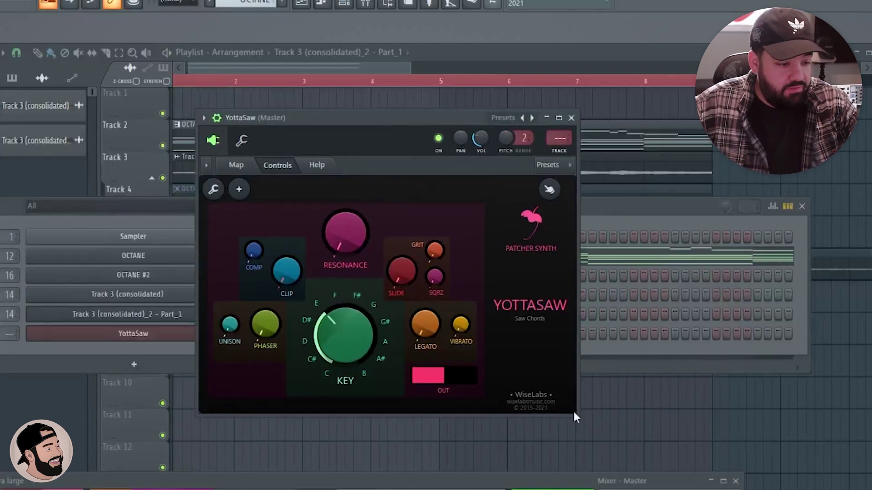
left_click_drag(577, 413, 620, 465)
left_click_drag(332, 117, 306, 116)
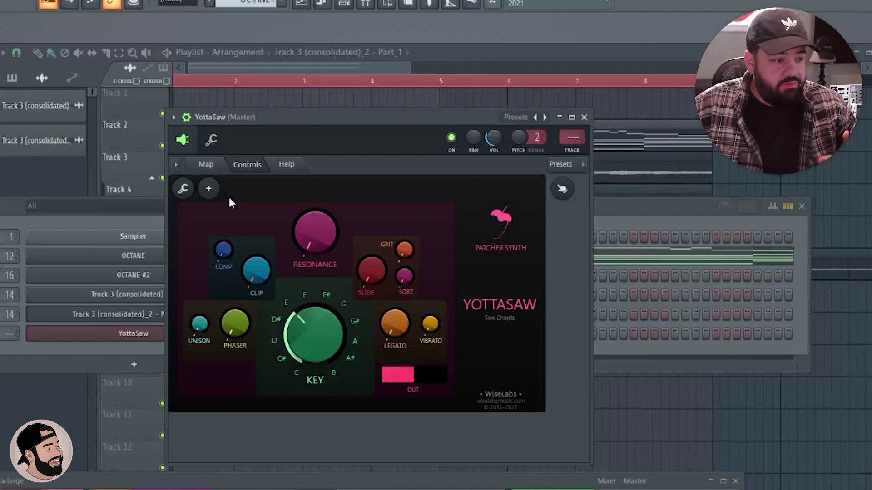
Step: Open YottaSaw's internal plugin map and spread out its overlapping Harmless and GMS modules
left_click(206, 165)
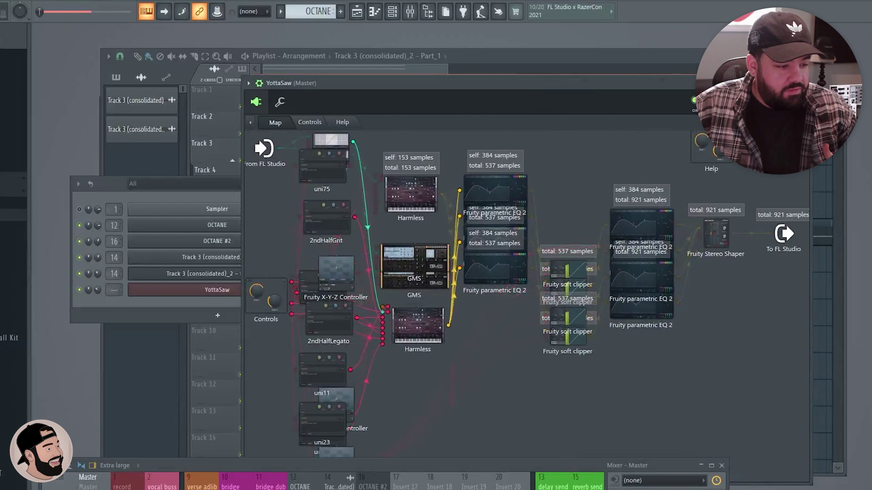
left_click_drag(416, 222, 416, 207)
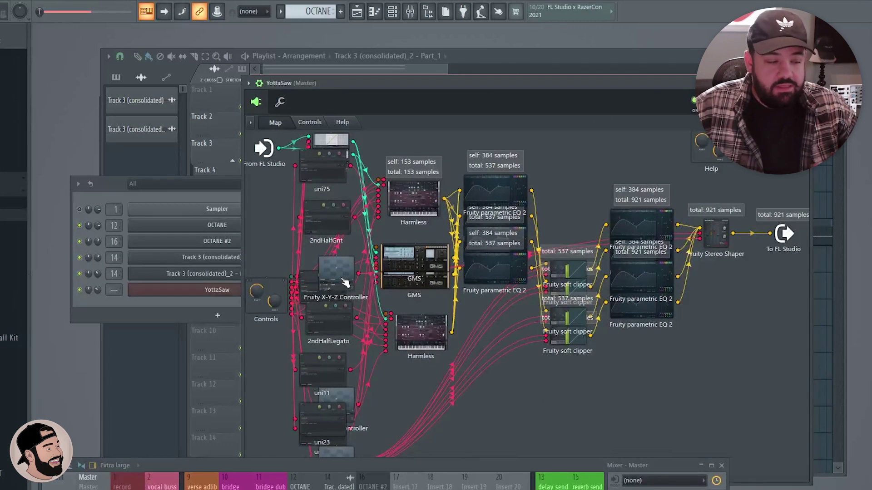
right_click(413, 198)
Step: Add an OCTANE module to YottaSaw's plugin map, place it below the lower Harmless module, and view its linkable parameters
right_click(361, 354)
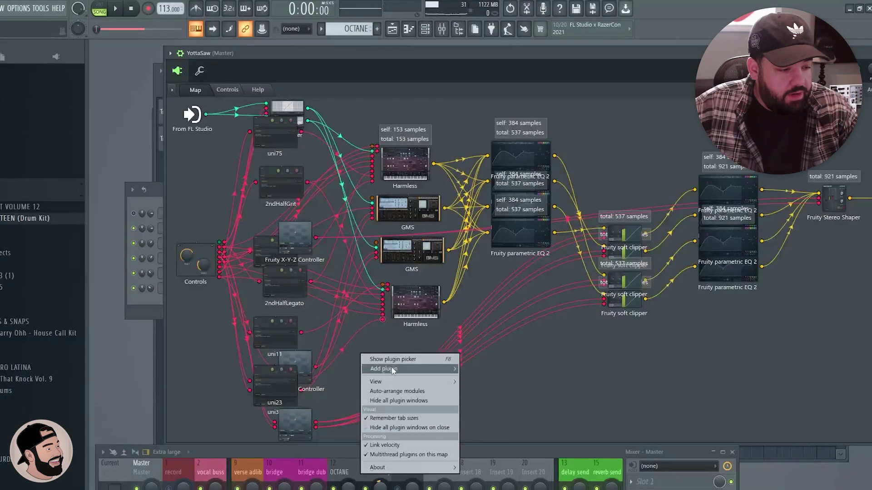
mouse_move(397, 366)
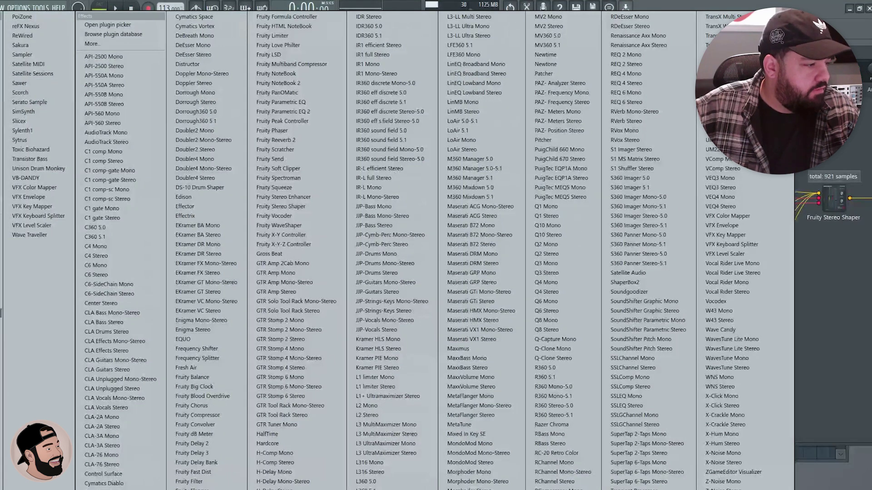
left_click(1, 455)
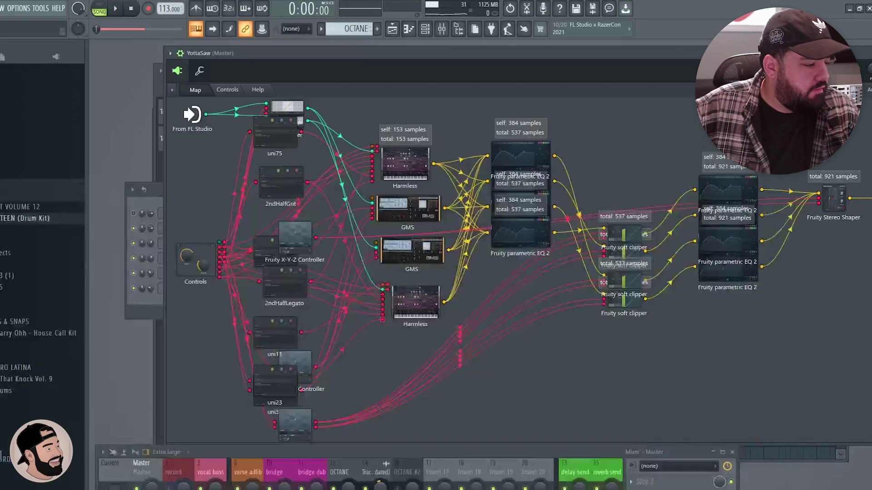
left_click_drag(552, 261, 412, 348)
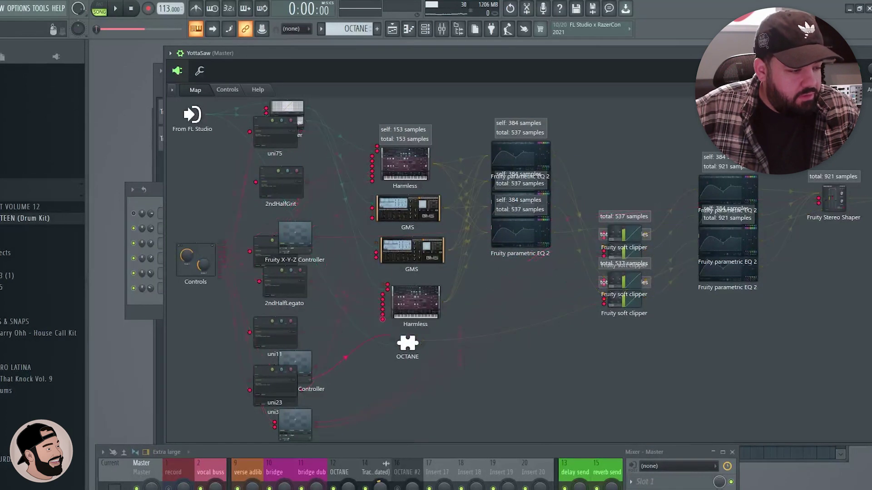
right_click(383, 314)
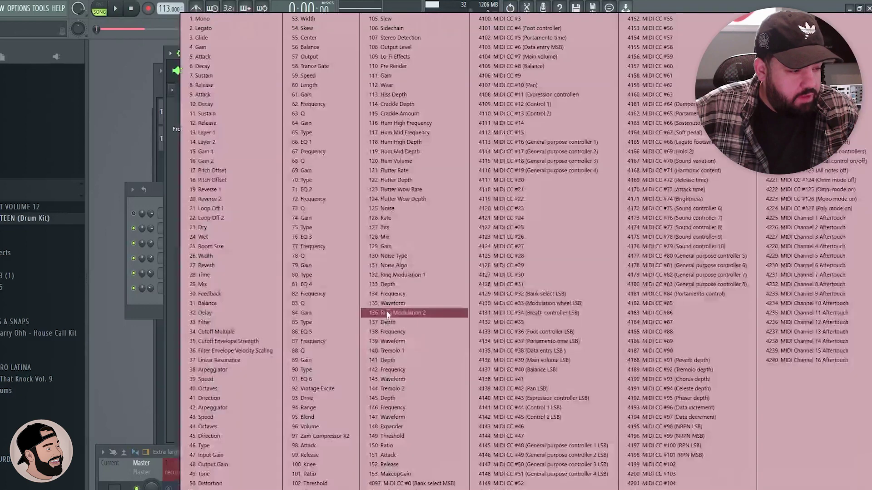
left_click(130, 154)
Step: Close the YottaSaw window and delete its channel from the channel rack
left_click_drag(812, 53, 707, 69)
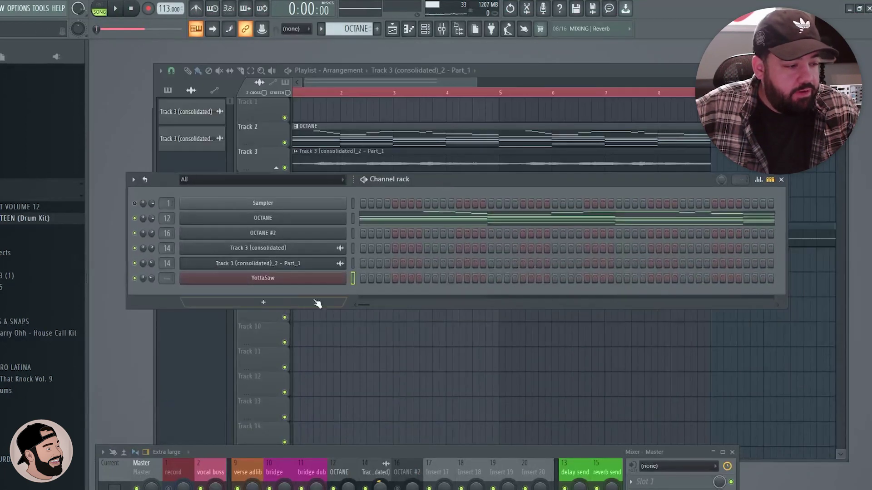
right_click(289, 285)
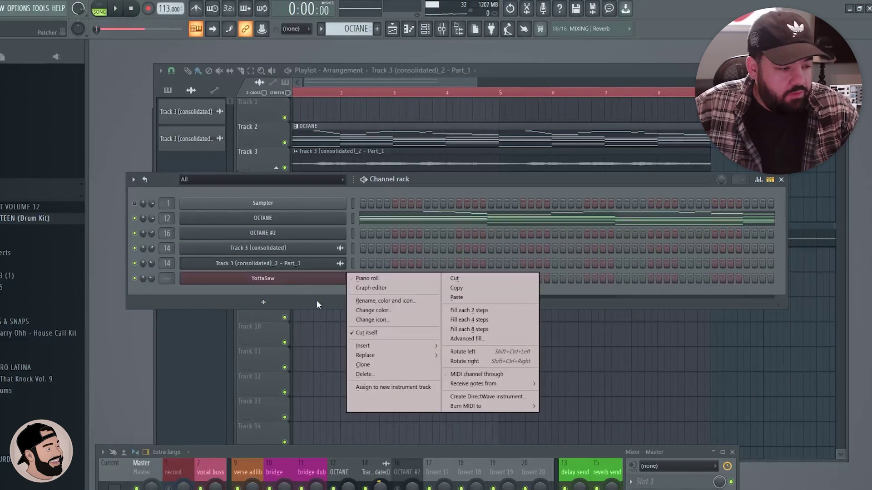
left_click(377, 375)
Step: Add a Patcher channel with the YottaSaw preset, move its window beside the channel names, and raise its key setting
left_click(266, 242)
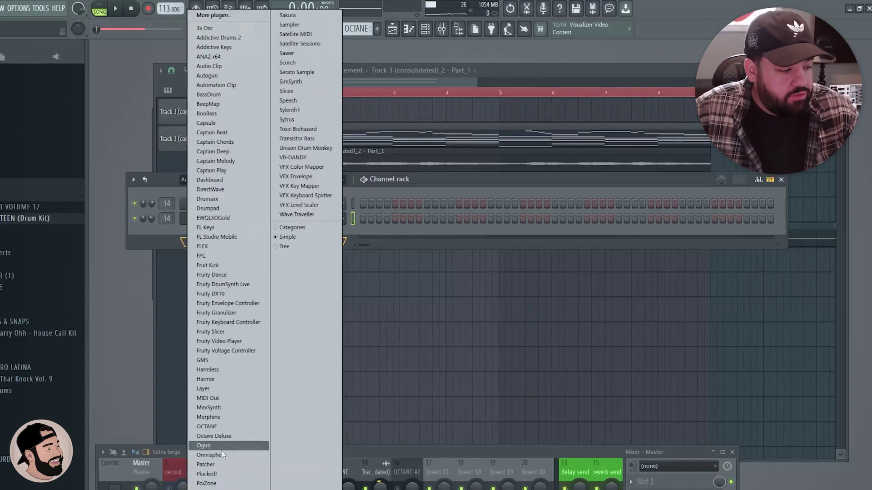
left_click(205, 464)
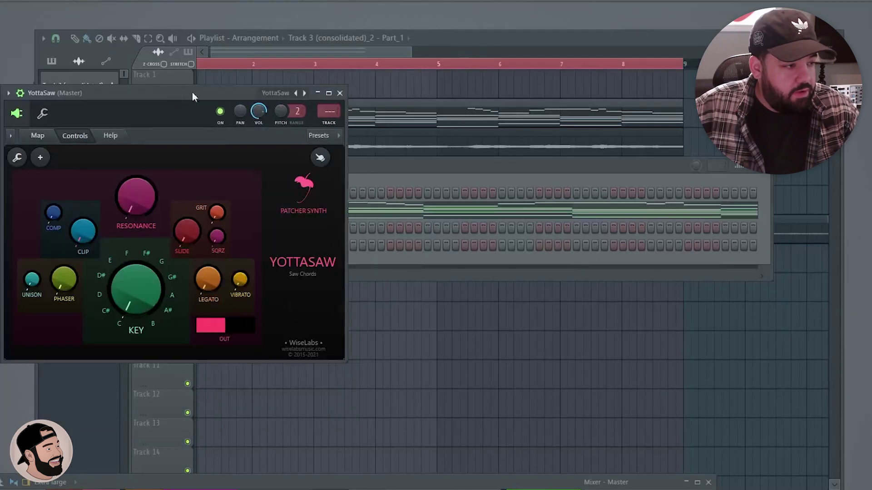
left_click_drag(192, 91, 545, 99)
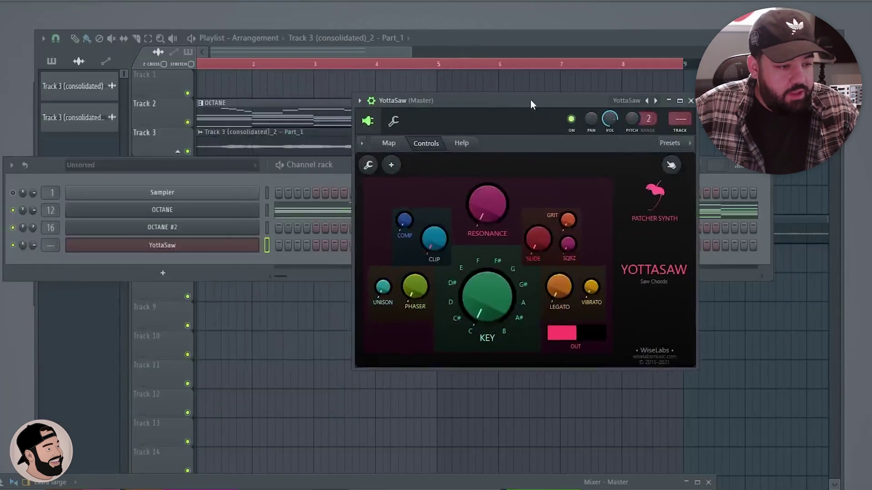
left_click_drag(482, 308, 482, 293)
Step: Open YottaSaw's piano roll in the new Pattern 4 and maximize it around the C4 to C6 range
right_click(254, 242)
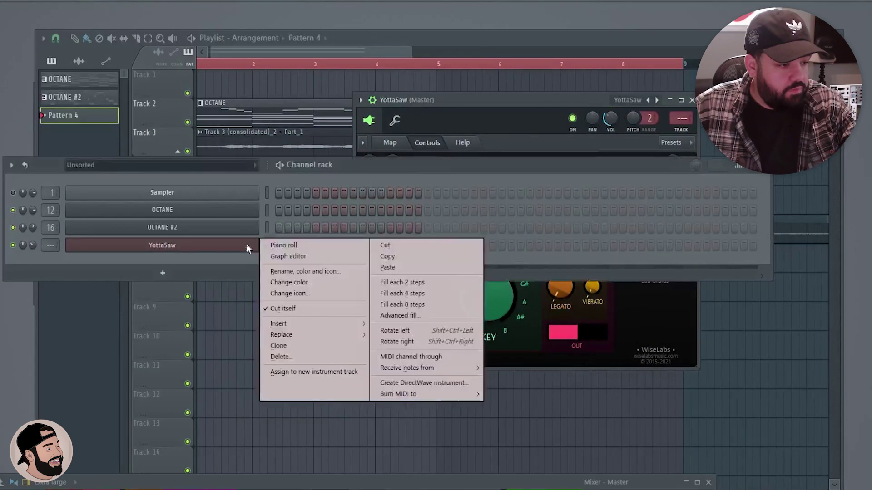
left_click(282, 242)
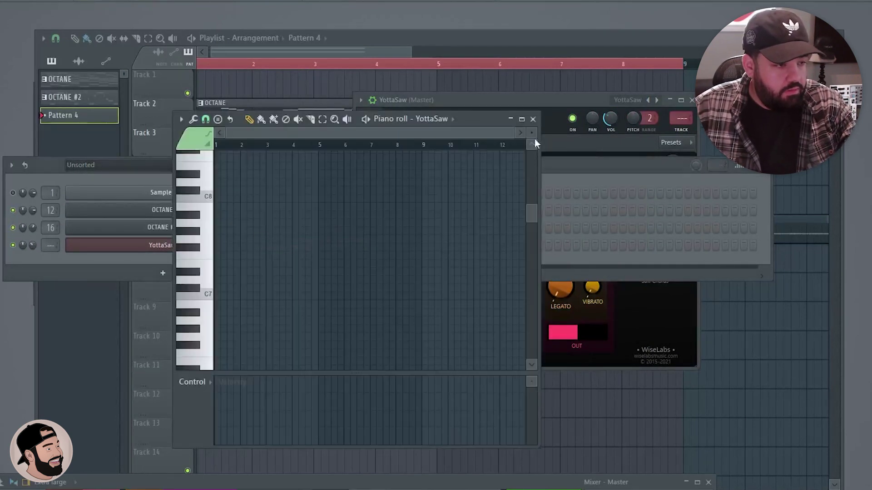
left_click_drag(489, 119, 488, 102)
scroll(304, 241, "down", 6)
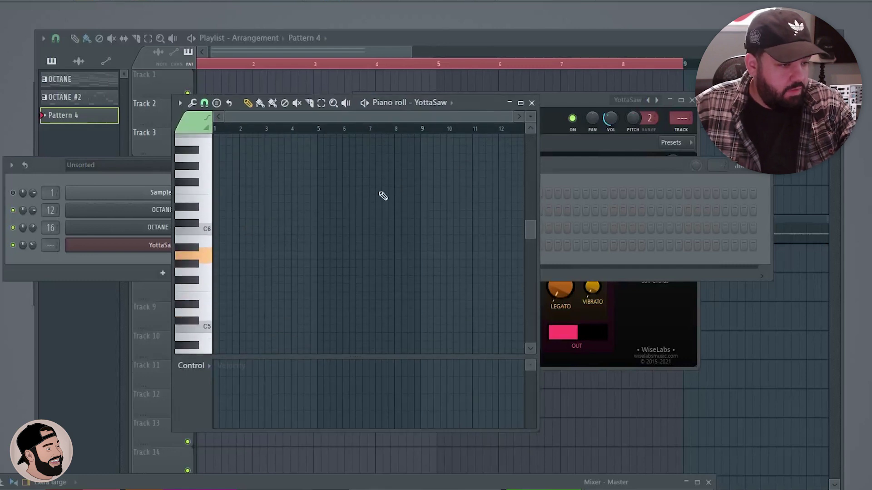
double_click(480, 104)
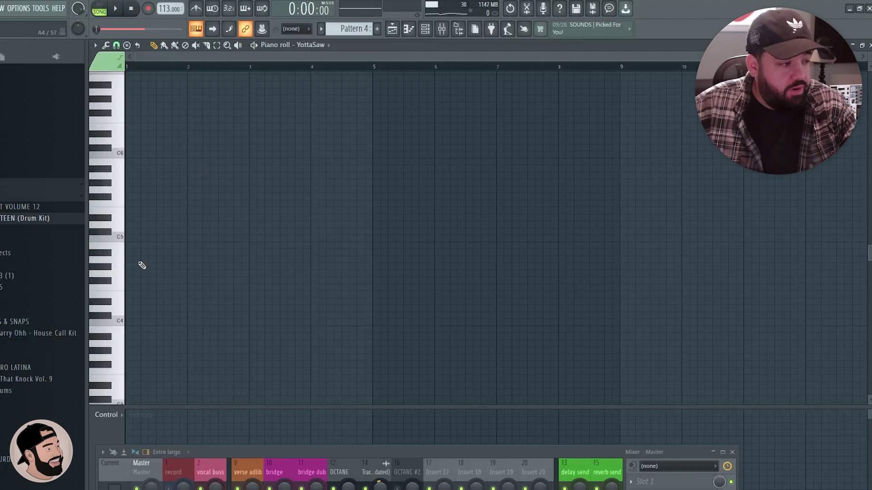
Step: Write an A5, E5, G5 melody for YottaSaw in Pattern 4, repeat it to fill four bars, and remove the stray A#5 note
left_click(118, 176)
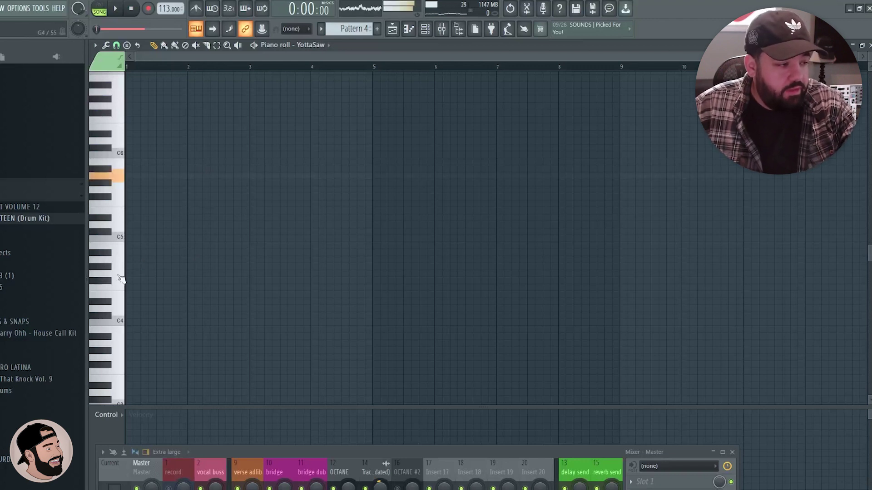
left_click(133, 177)
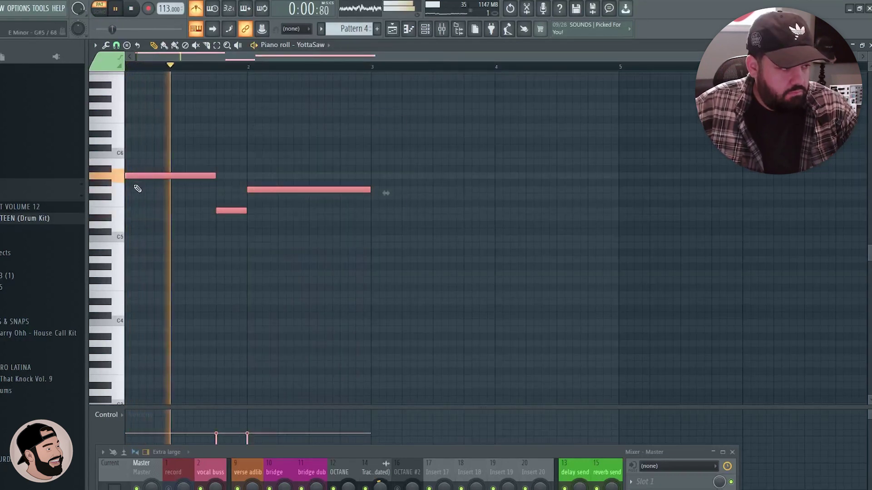
left_click_drag(136, 176, 383, 173)
left_click(388, 169)
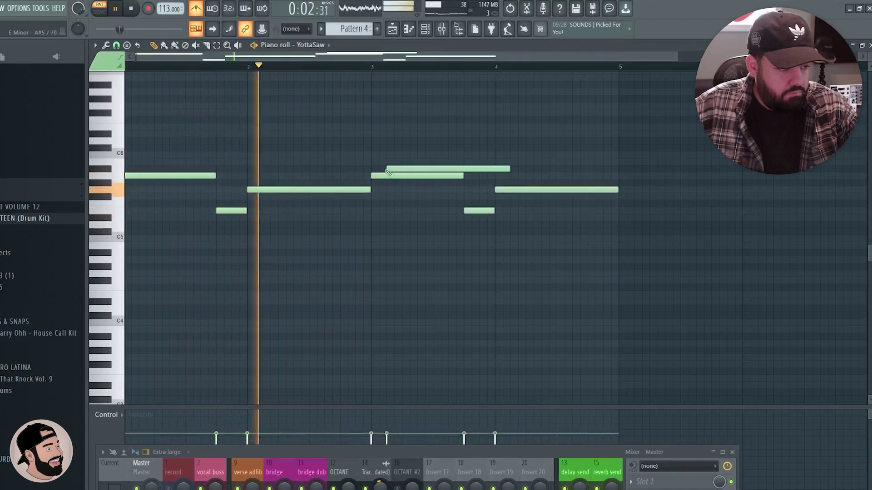
right_click(461, 165)
scroll(531, 153, "down", 2)
key("space")
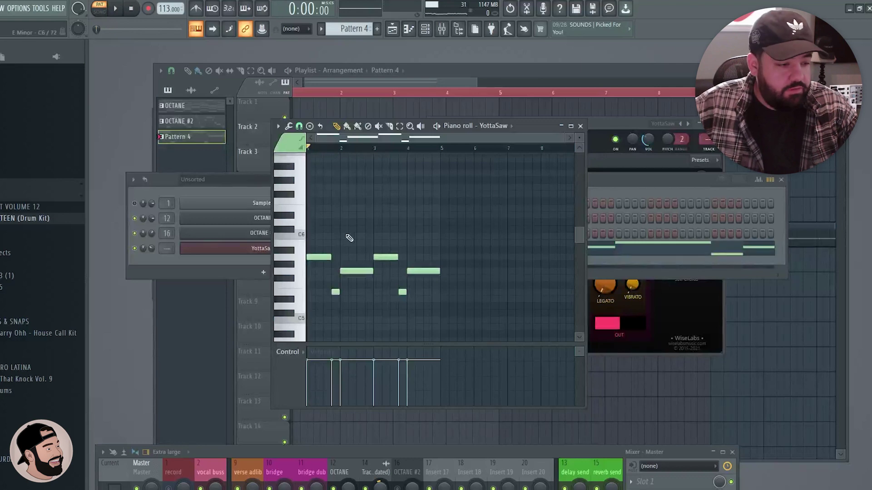
Step: Enable MIDI port 0 on YottaSaw's To FL Studio module and wire the note outputs of both Key Mappers to it
mouse_move(643, 179)
left_mouse_down()
mouse_move(643, 149)
mouse_move(633, 168)
left_mouse_up()
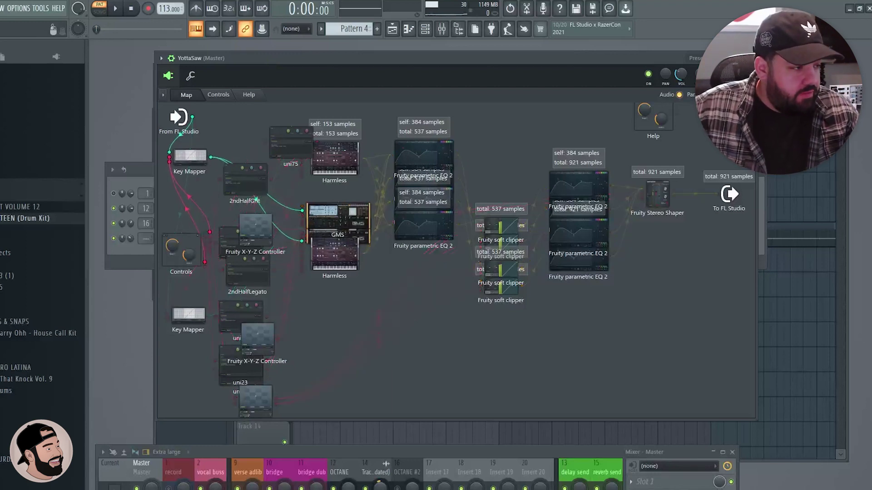
left_click_drag(188, 313, 183, 308)
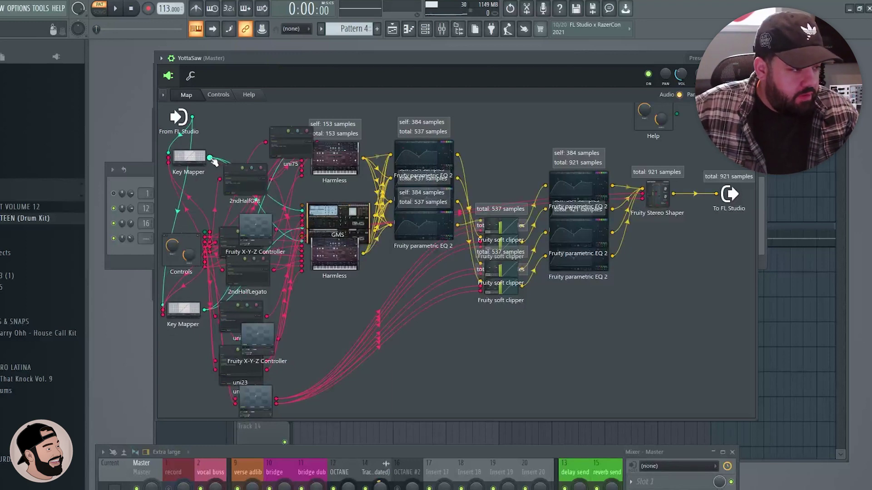
left_click_drag(212, 159, 720, 194)
left_click(628, 19)
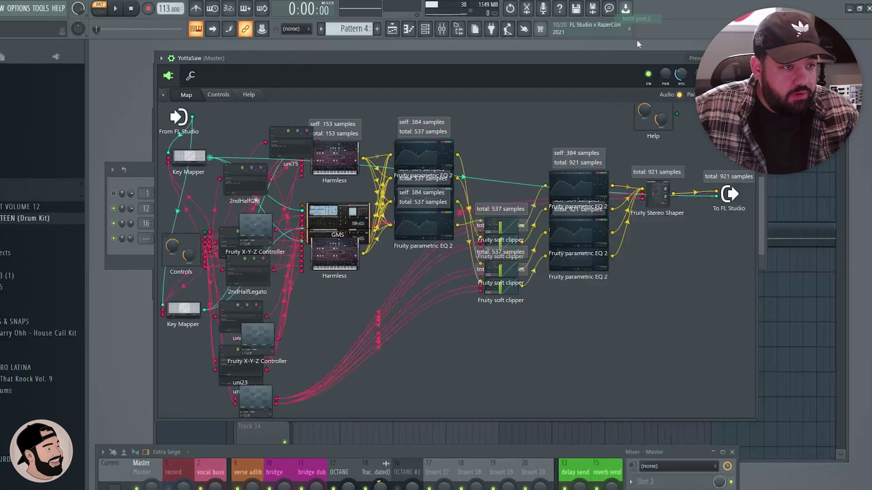
left_click_drag(205, 310, 716, 196)
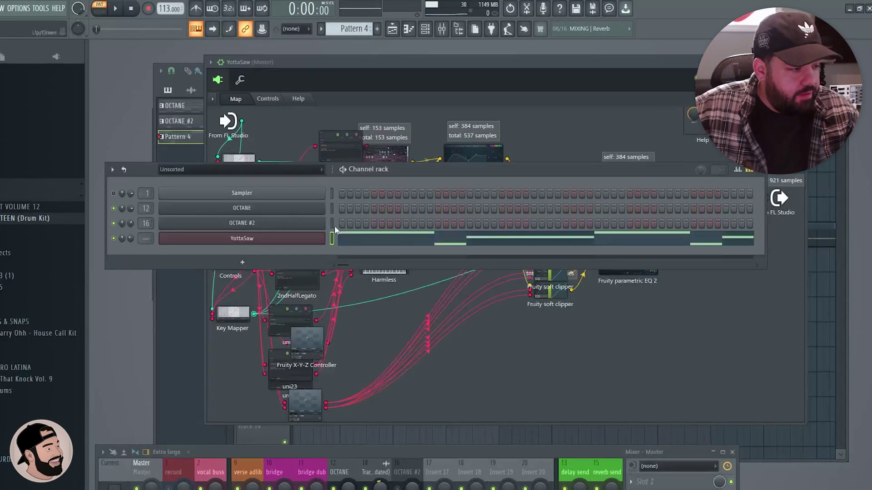
Step: Burn the YottaSaw channel's MIDI to a new pattern and dismiss the arpeggiator, echo and swing reset options
left_click_drag(412, 169, 405, 162)
right_click(313, 230)
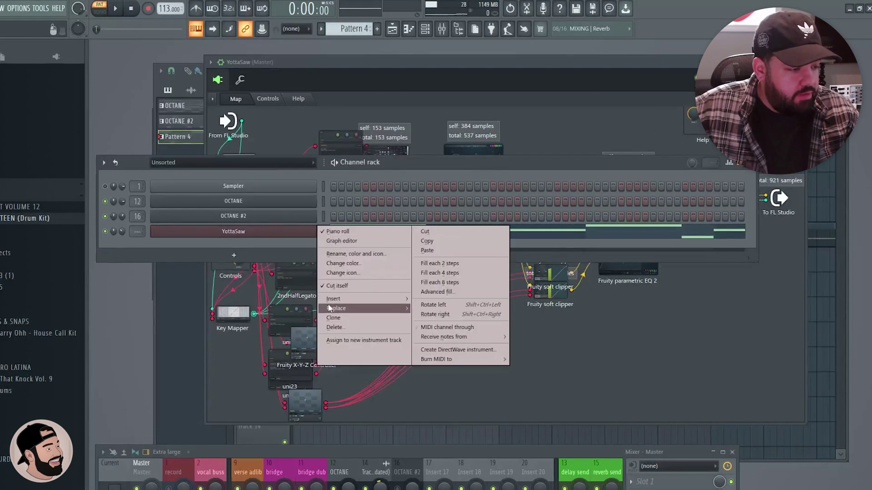
mouse_move(437, 363)
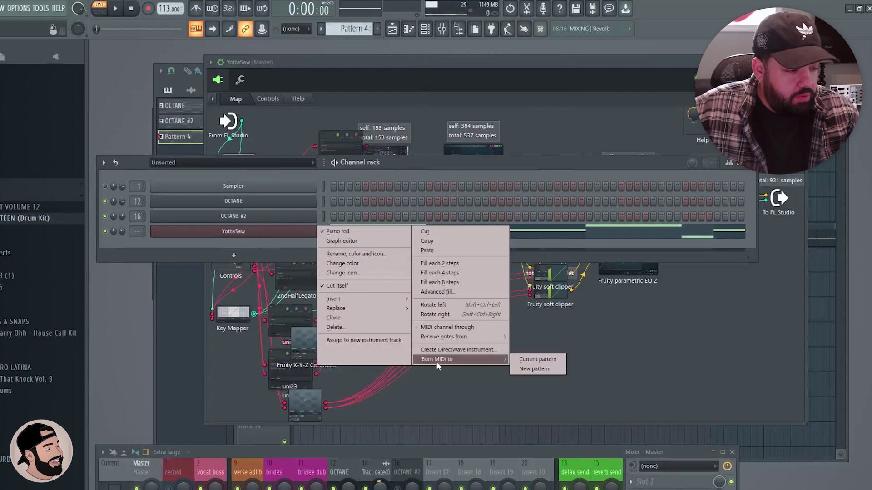
left_click(535, 369)
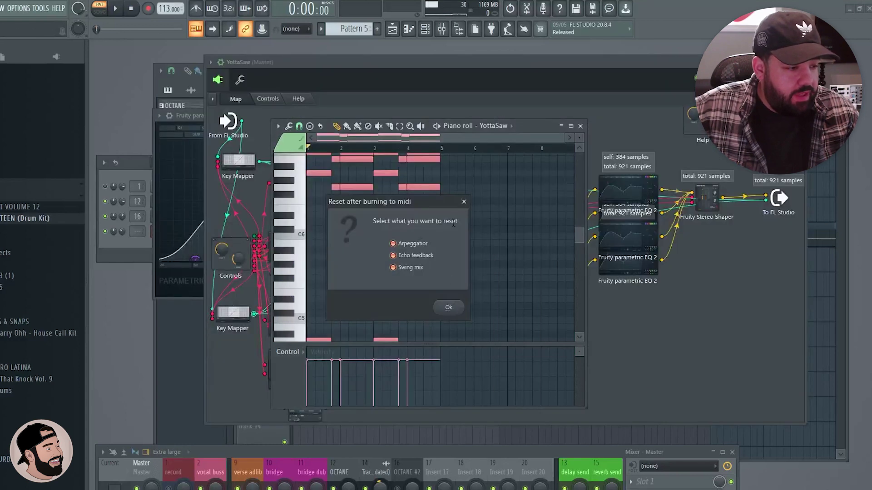
left_click(463, 202)
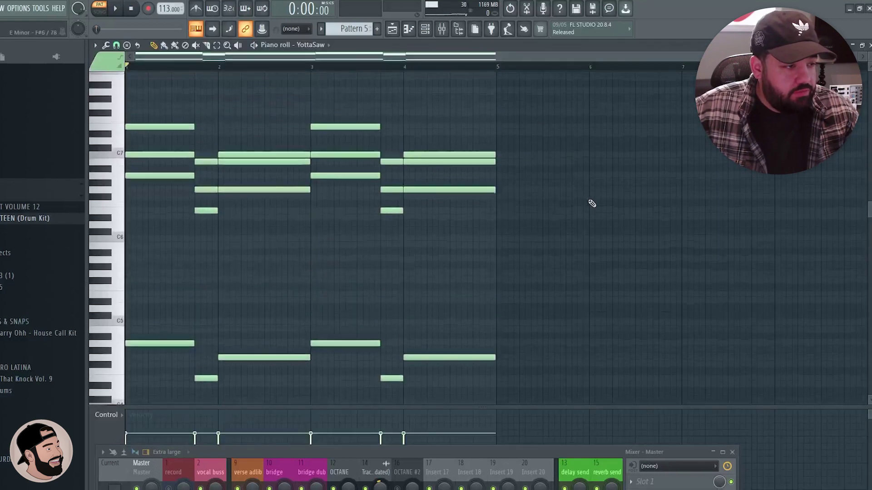